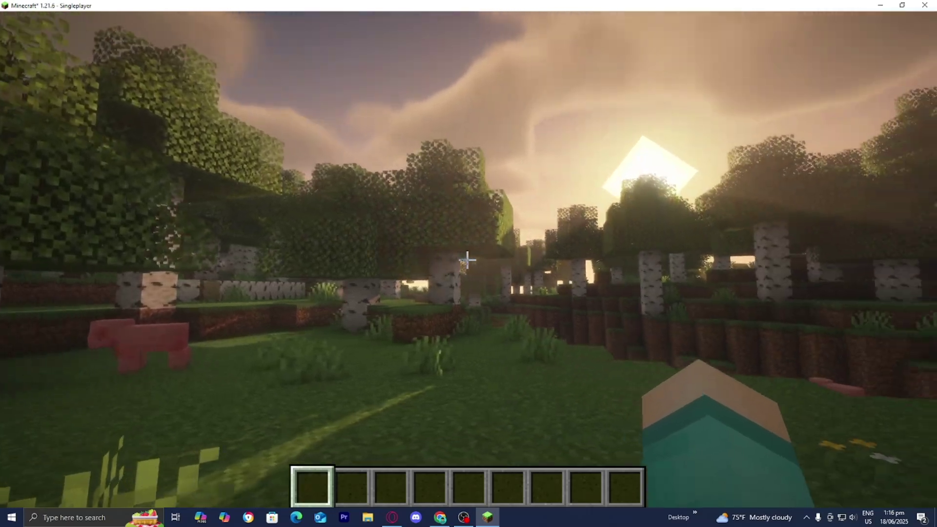
Walk the player forward through the shaded birch forest toward the dirt terrace
key("w")
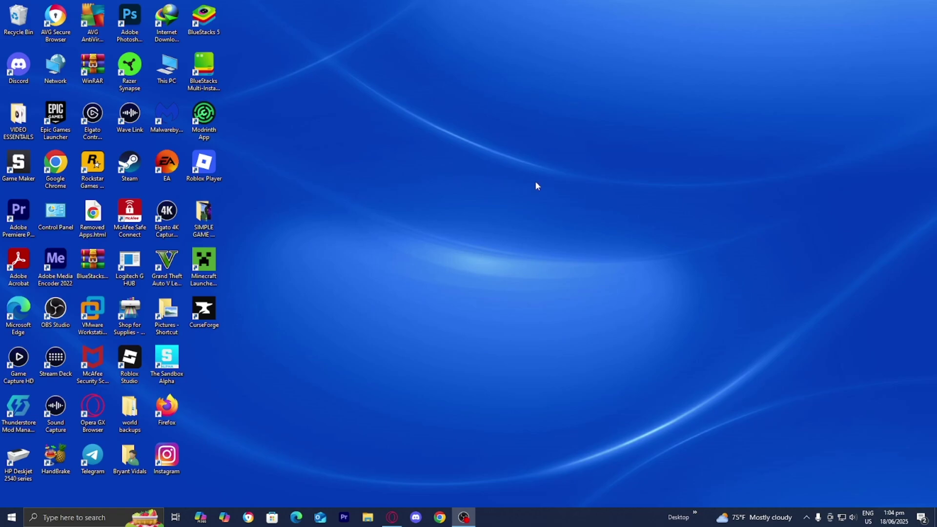
Launch the Latest release 1.21.6 installation from Minecraft Launcher, then close the game
double_click(207, 265)
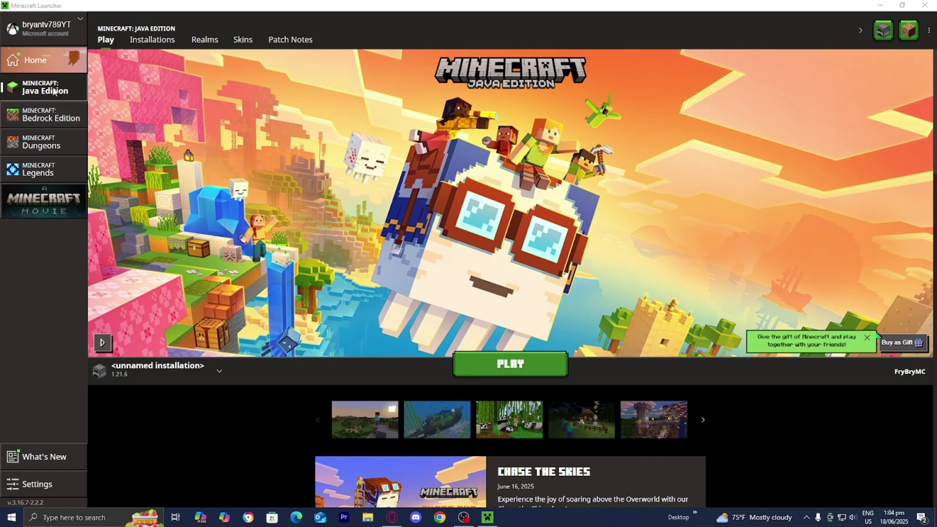
left_click(142, 373)
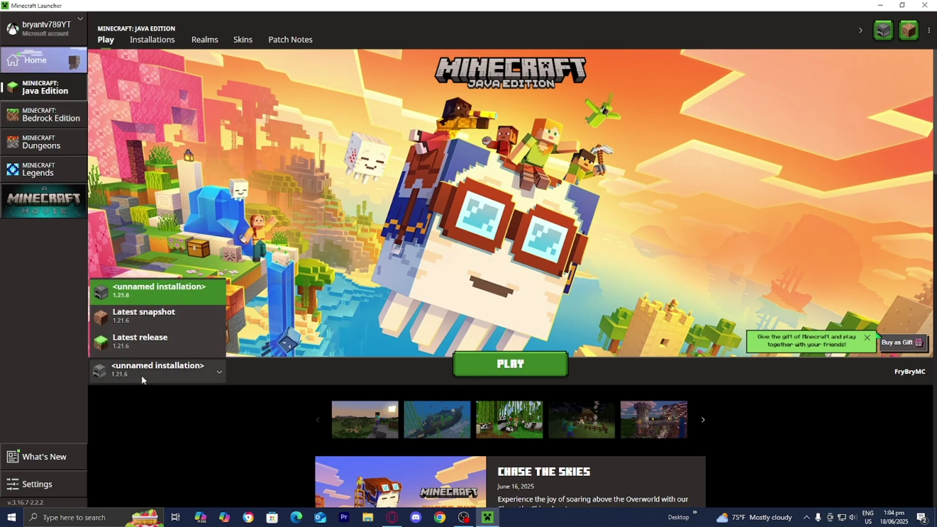
left_click(138, 347)
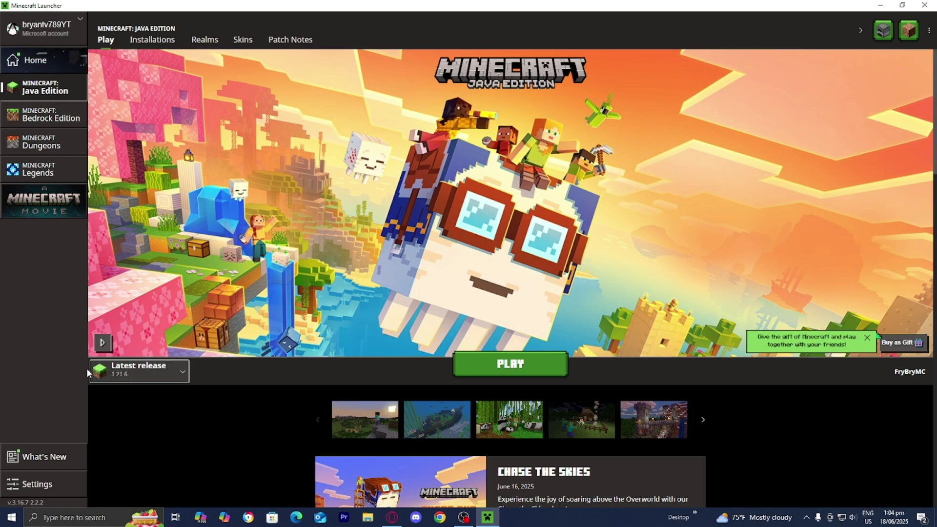
left_click(526, 378)
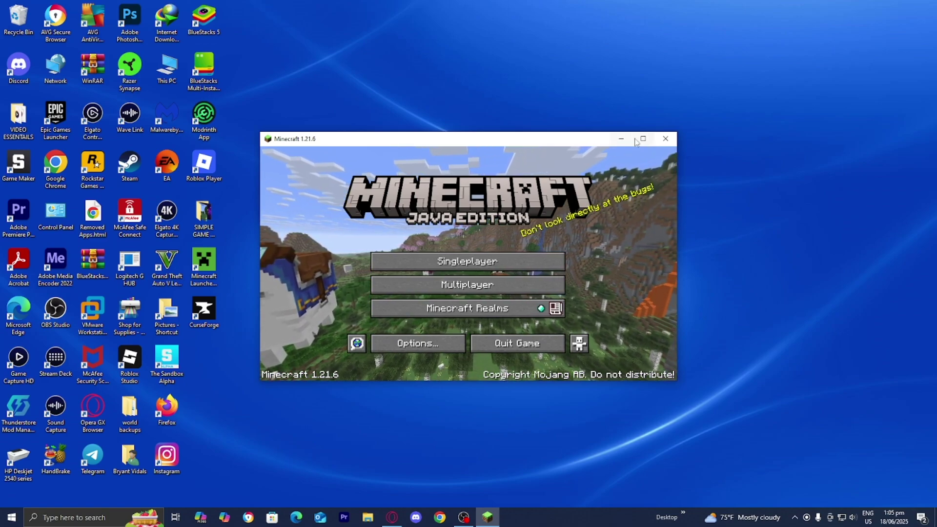
left_click(659, 141)
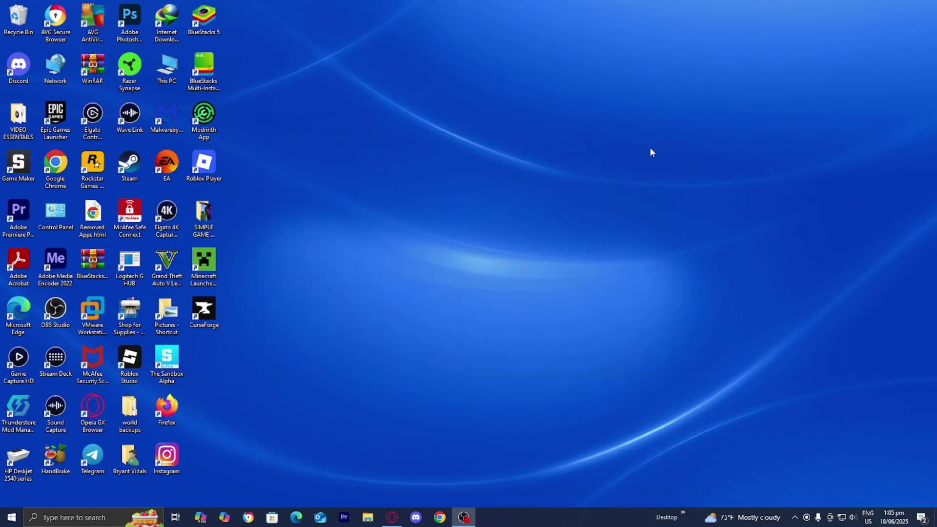
Bring up the MCPE Central Iris tutorial and scroll to Step 2's irisshaders.dev link
key("alt+Tab")
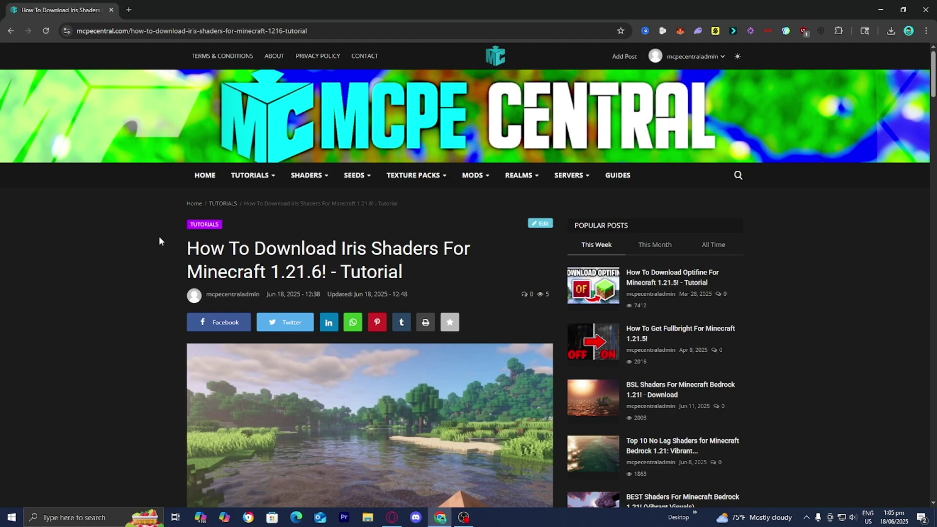
scroll(182, 251, "down", 2)
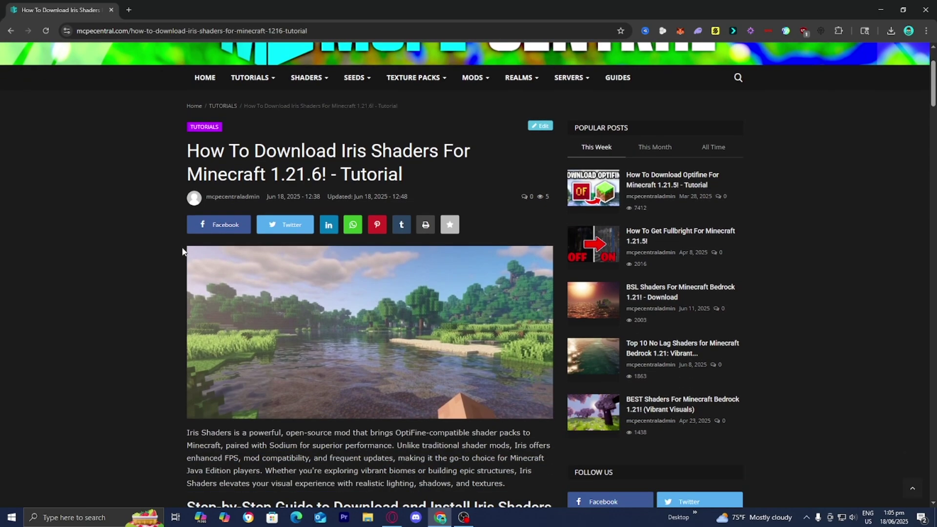
scroll(180, 249, "down", 2)
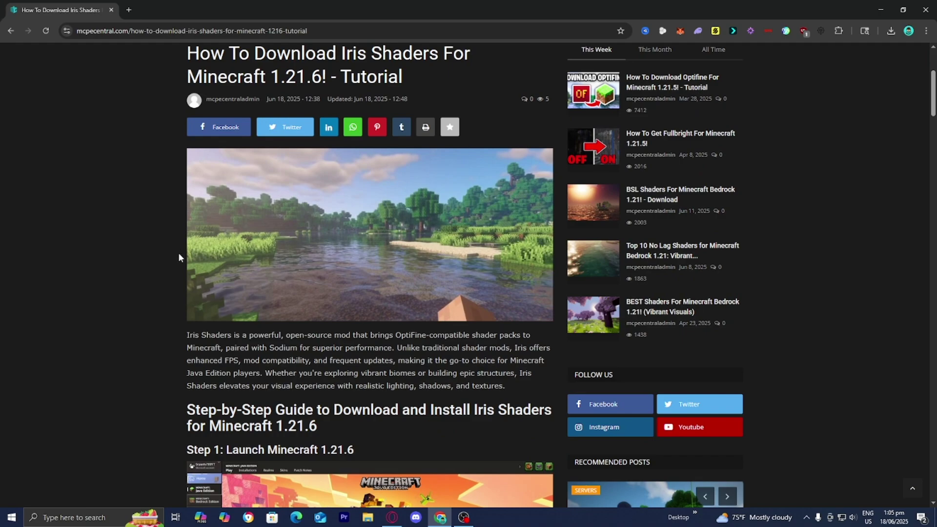
scroll(178, 253, "up", 2)
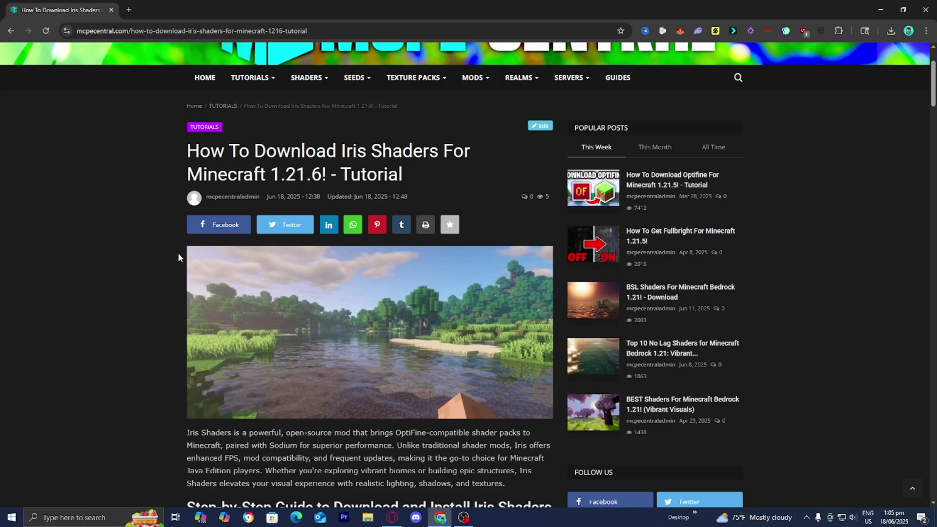
scroll(178, 253, "down", 6)
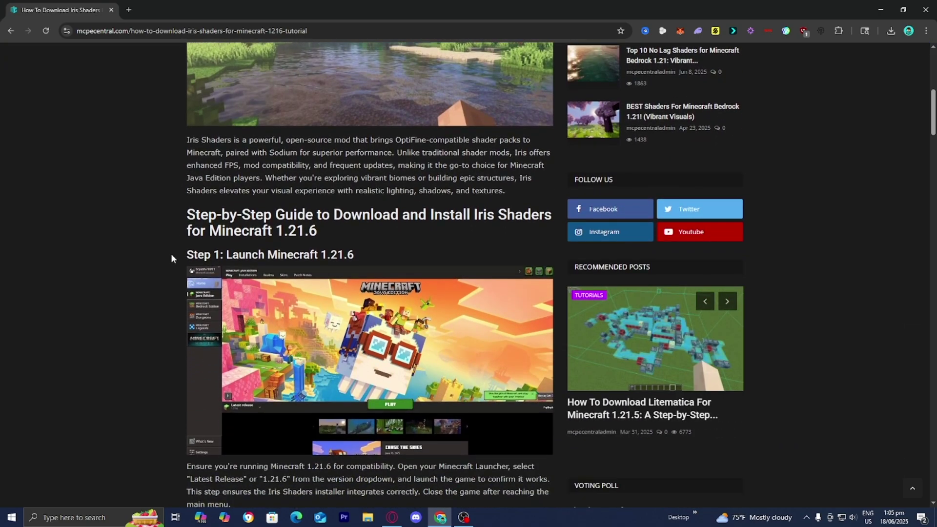
scroll(171, 254, "down", 8)
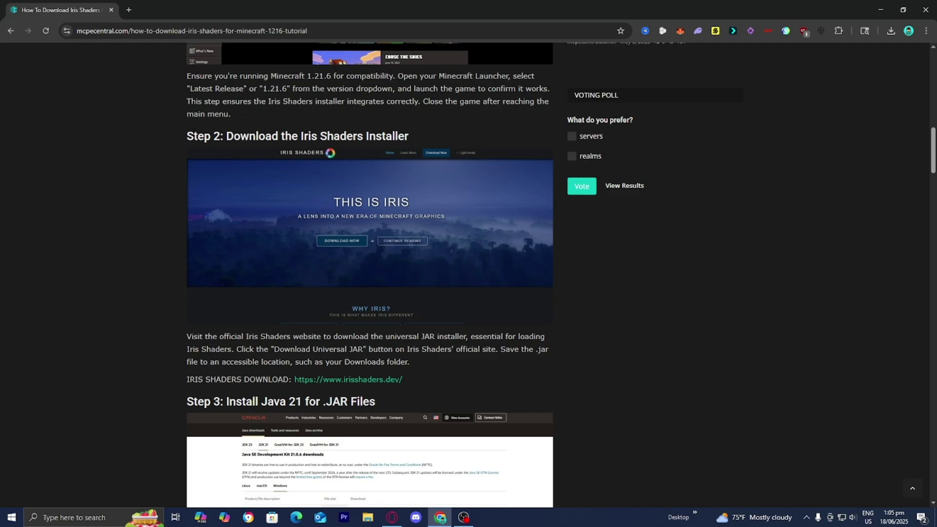
left_click_drag(187, 135, 202, 134)
left_click_drag(302, 386, 187, 74)
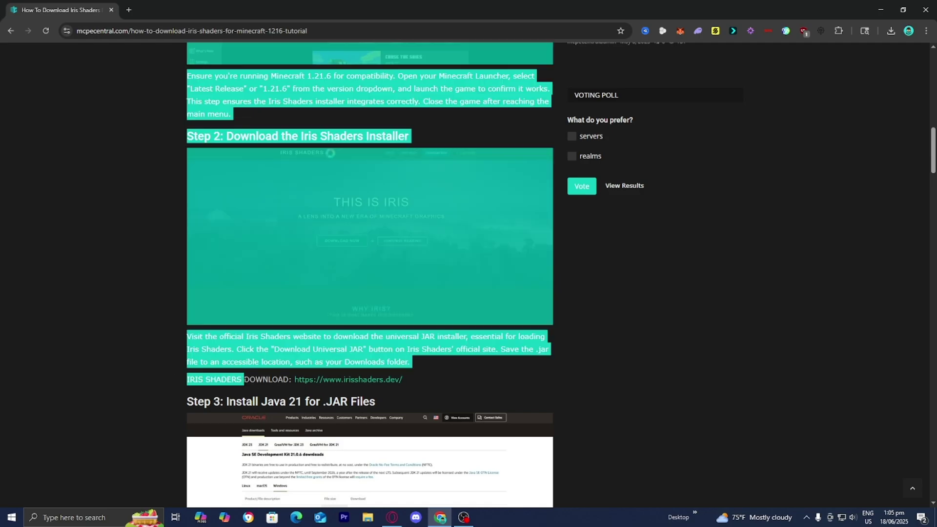
left_click(310, 393)
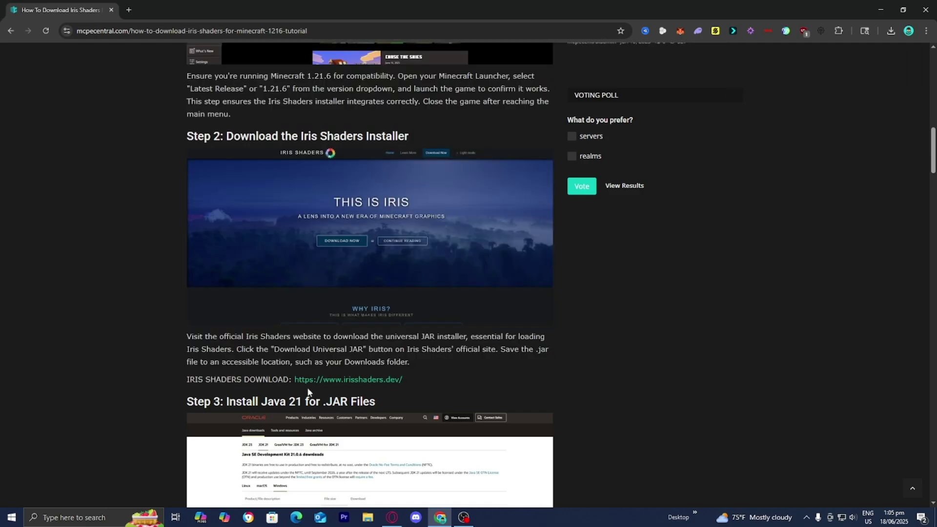
Download the Iris-Installer-3.2.1 universal JAR from the irisshaders.dev download page
left_click(355, 380)
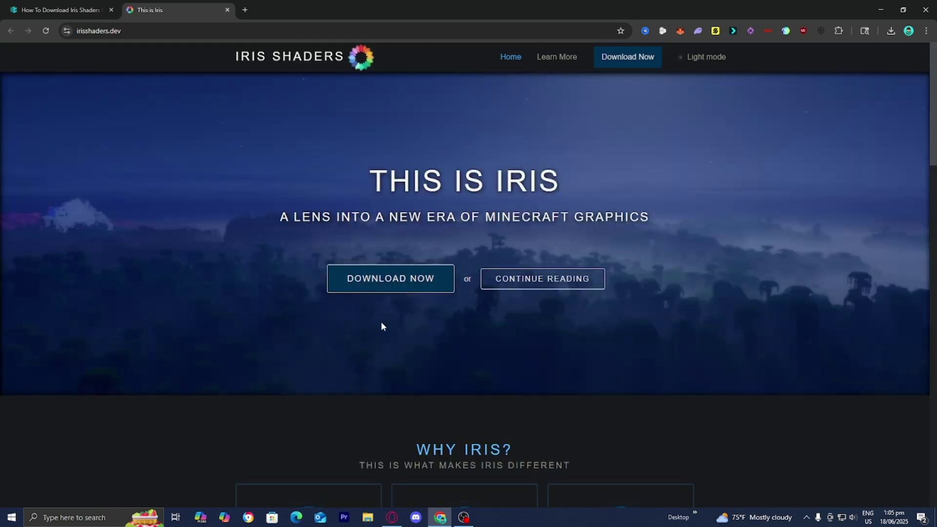
left_click(393, 291)
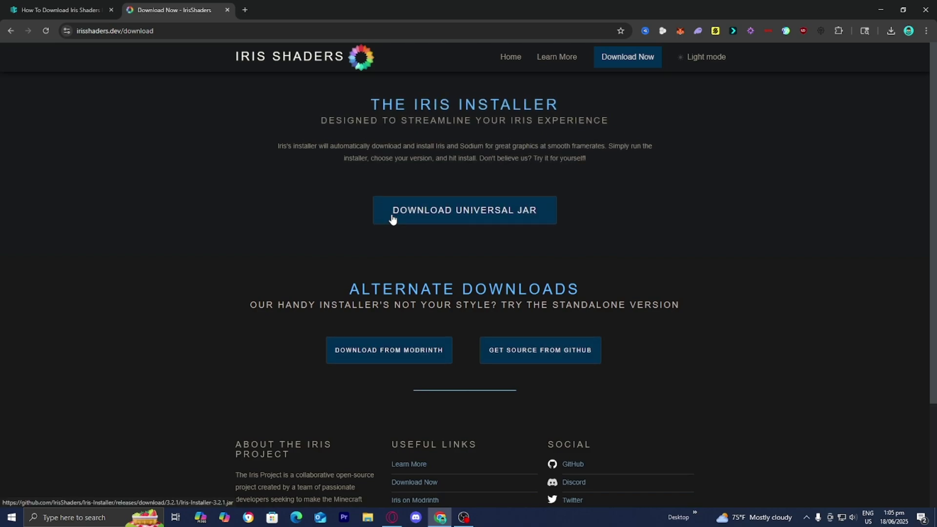
left_click(394, 219)
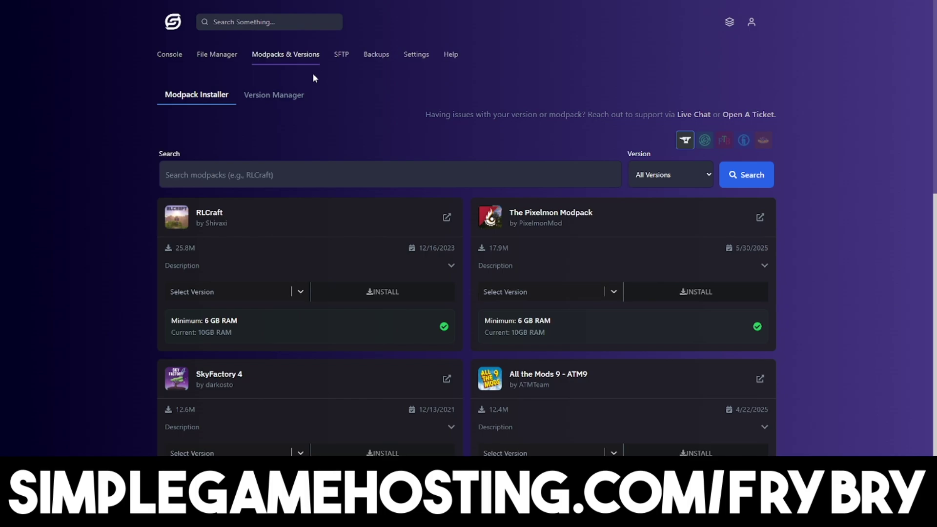
Scroll the Simple Game Hosting homepage down to the 2GB, 4GB and 8GB pricing cards
scroll(314, 75, "down", 1)
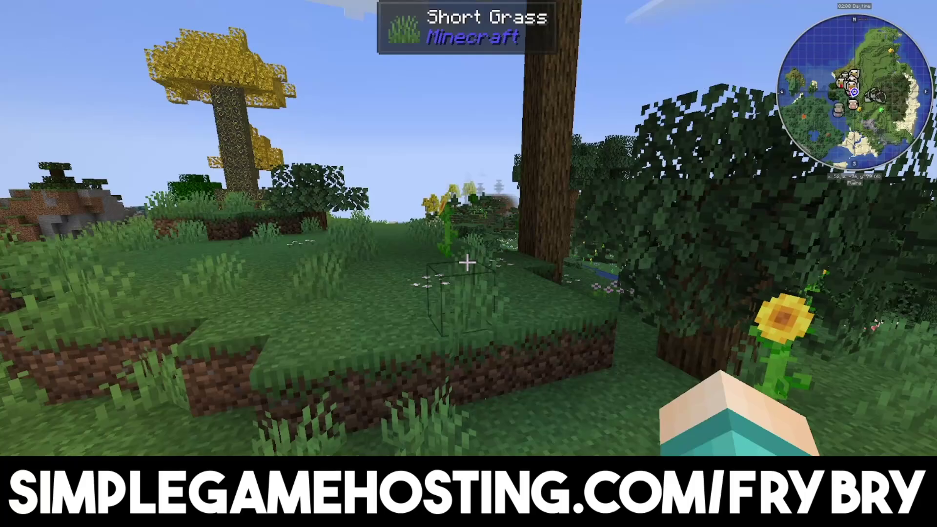
key("w")
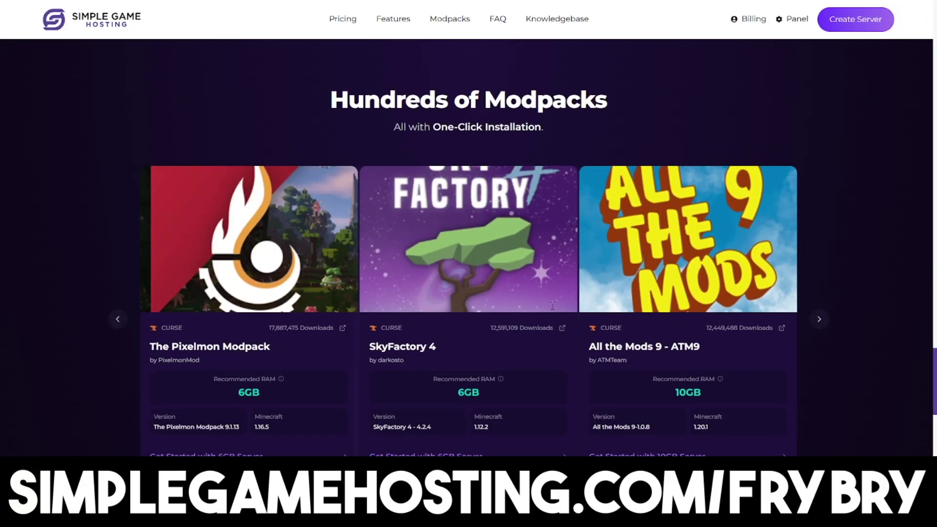
scroll(552, 306, "down", 1)
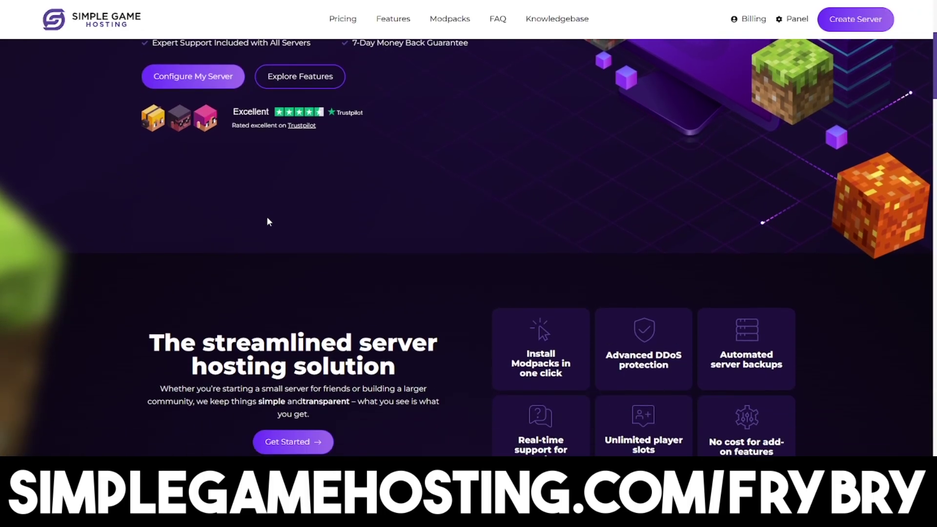
scroll(267, 216, "down", 4)
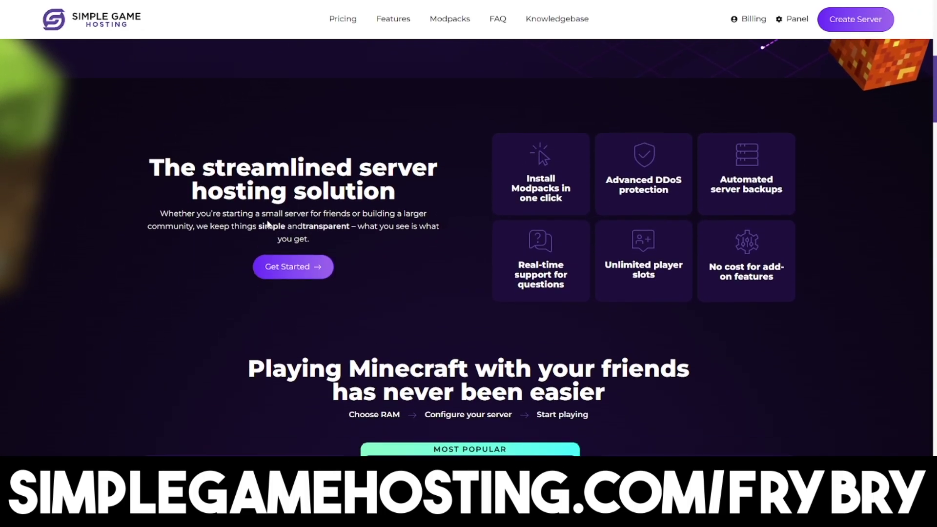
scroll(267, 224, "down", 5)
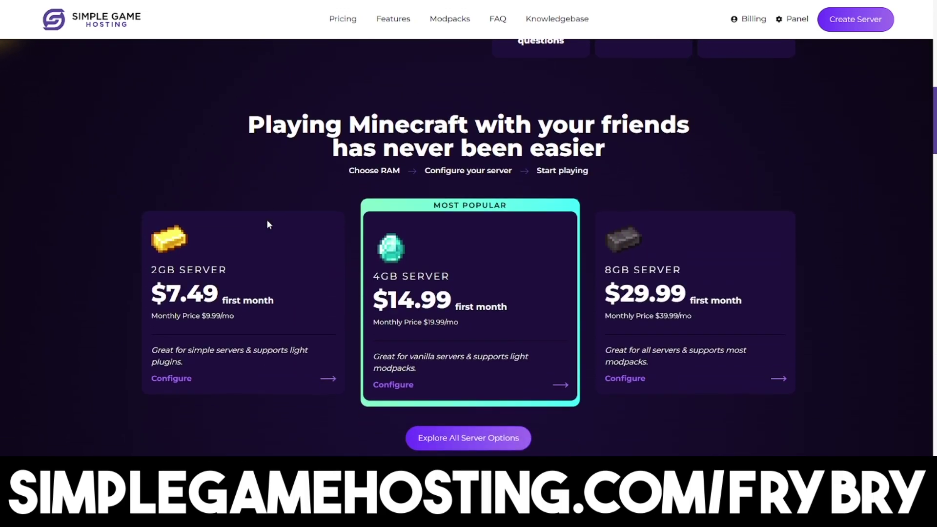
scroll(266, 225, "down", 1)
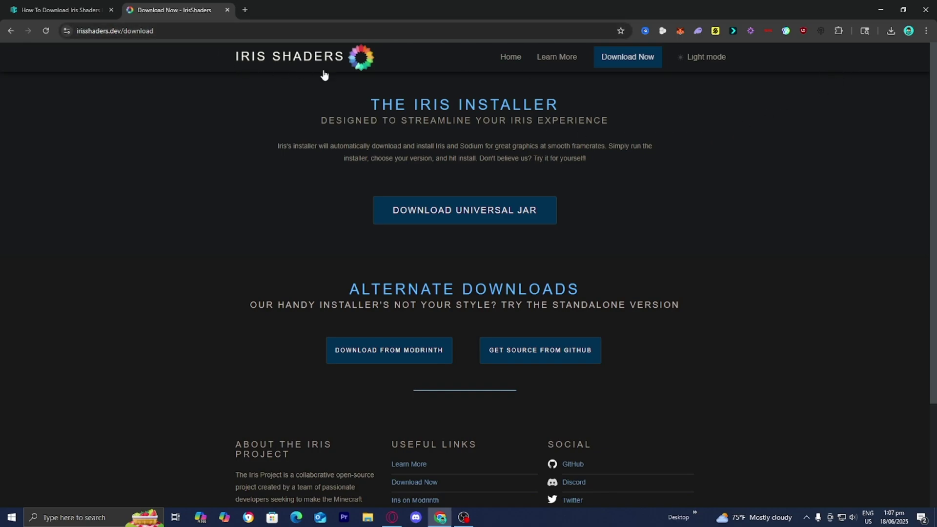
Drag Iris-Installer-3.2.1 (2).jar from Chrome's recent downloads onto the desktop
left_click(891, 31)
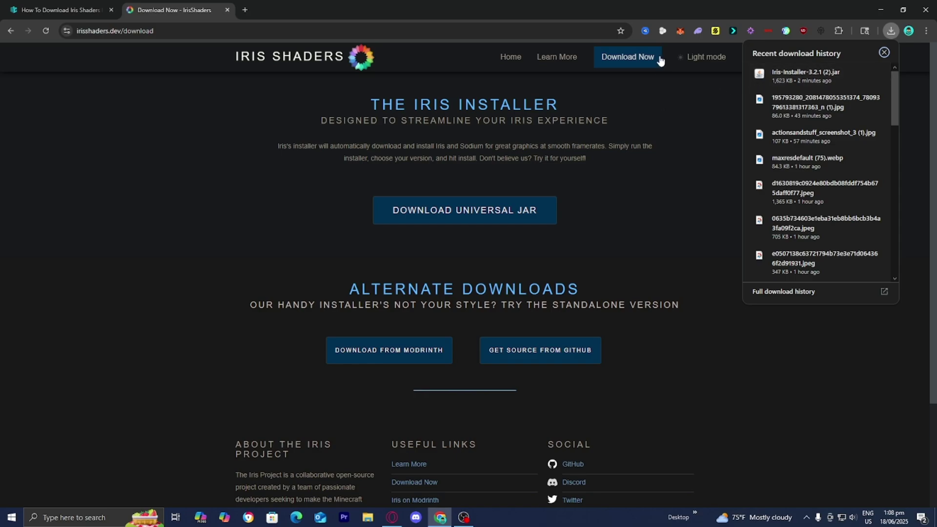
left_click(666, 7)
left_click_drag(666, 8, 606, 293)
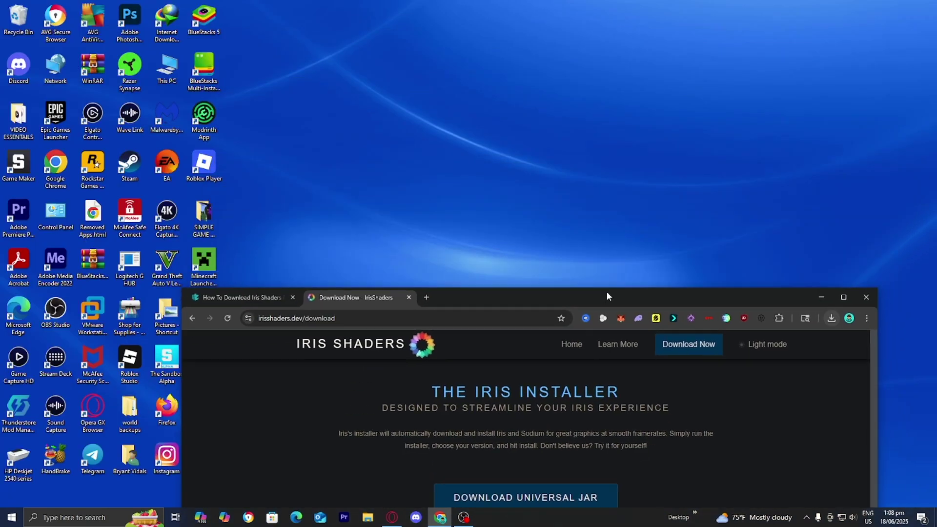
left_click(828, 323)
left_click_drag(734, 80, 544, 215)
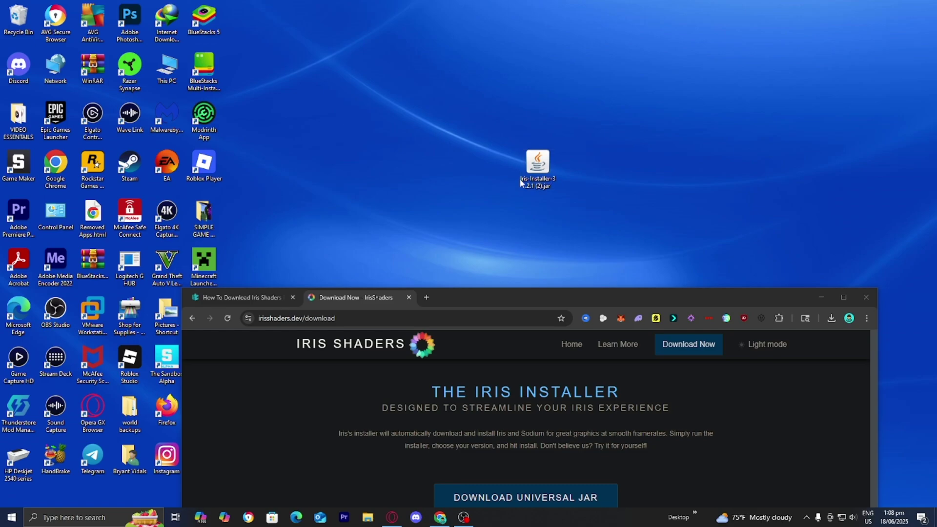
Follow the tutorial's Step 3 link to Oracle's Java 21 downloads page in a new tab
left_click(851, 303)
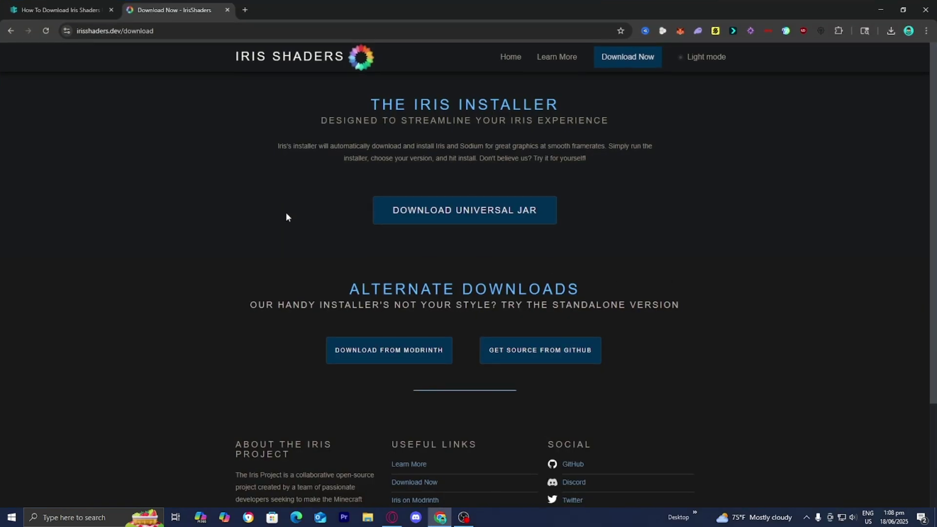
left_click(41, 5)
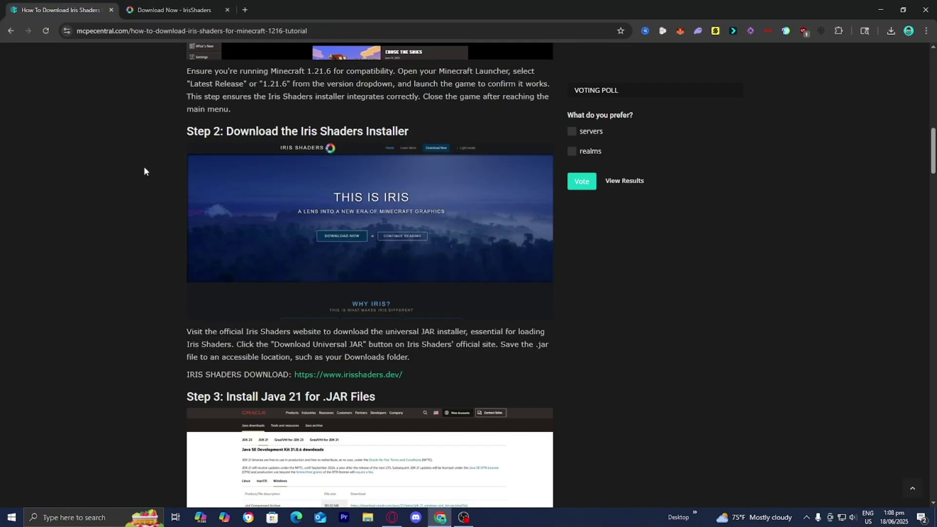
scroll(144, 166, "down", 6)
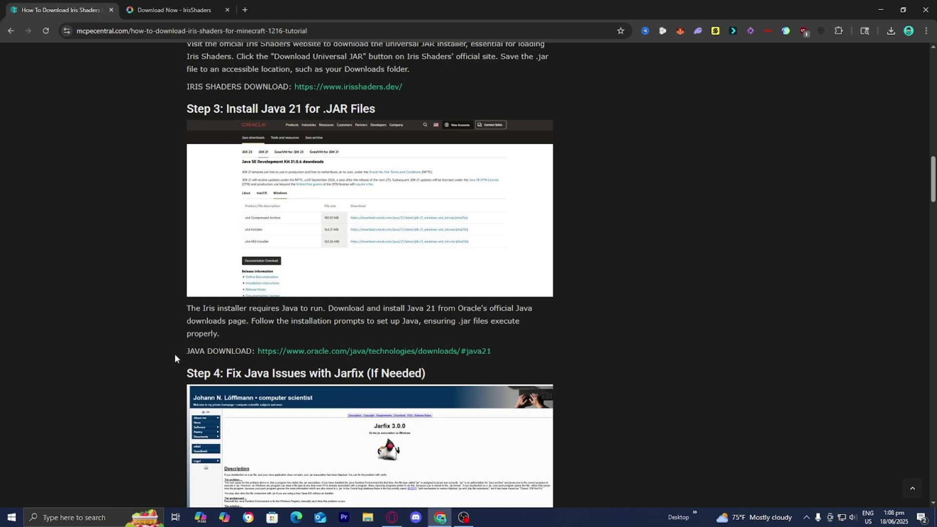
left_click(303, 352)
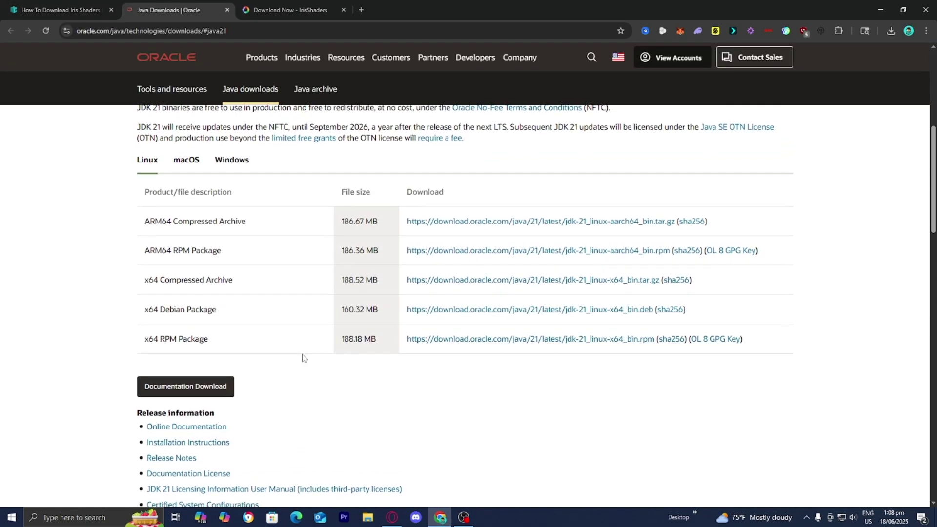
View the JDK 21 Windows x64 Installer, then return to the tutorial's Jarfix step
scroll(303, 358, "up", 2)
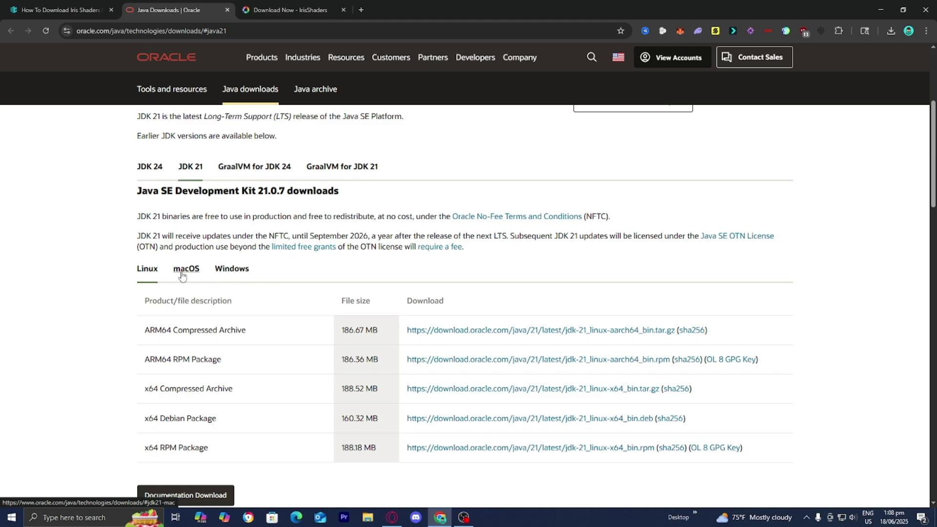
left_click(240, 278)
triple_click(168, 360)
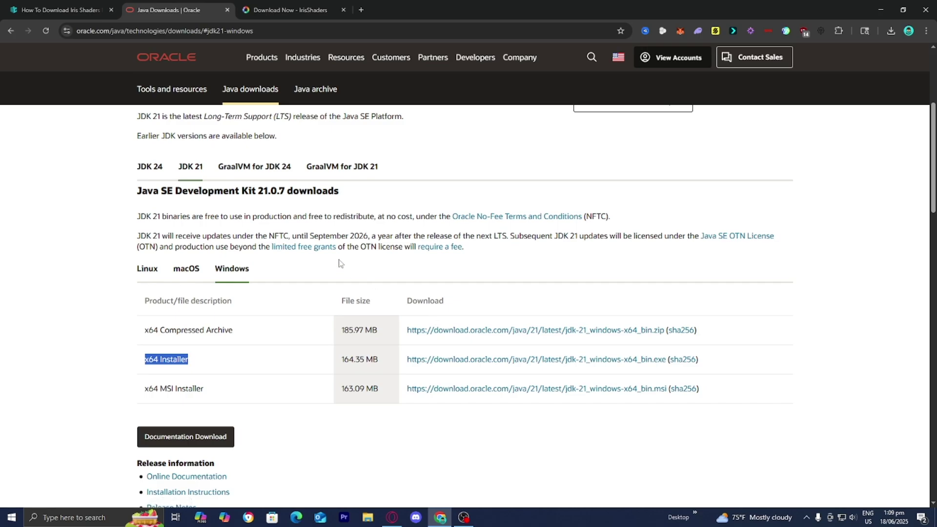
left_click(67, 6)
scroll(146, 276, "down", 4)
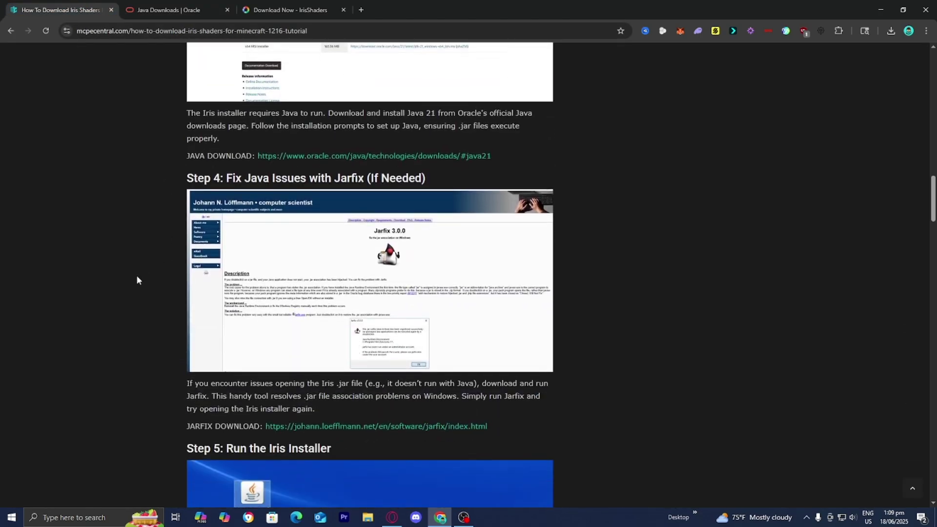
Scroll to Step 4 and open the Jarfix download page from the tutorial
scroll(137, 279, "down", 1)
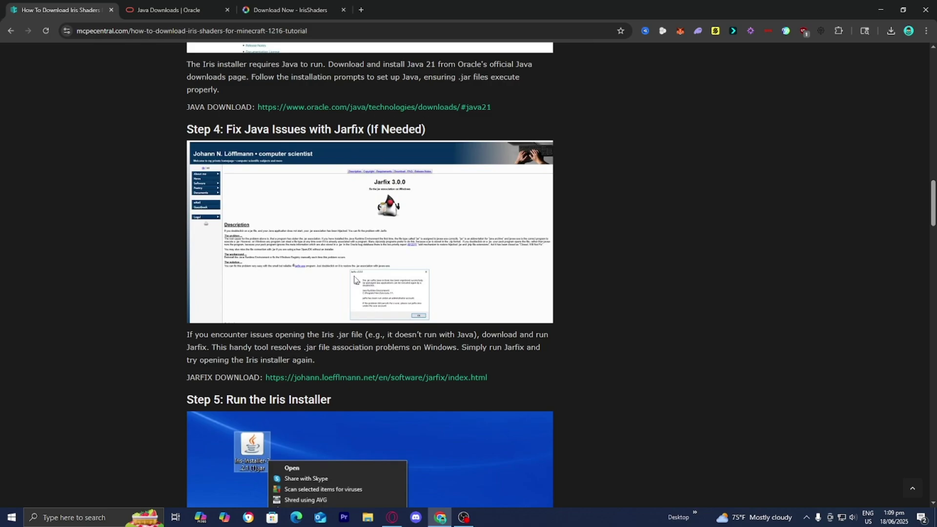
left_click(326, 378)
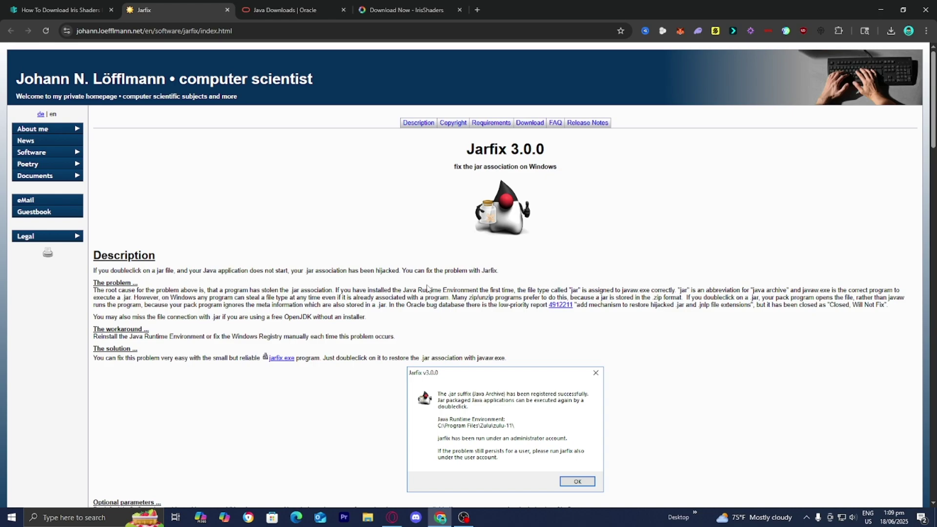
Move Iris-Installer-3.2.1 (2).jar lower on the desktop and show its Open with apps
left_click(880, 10)
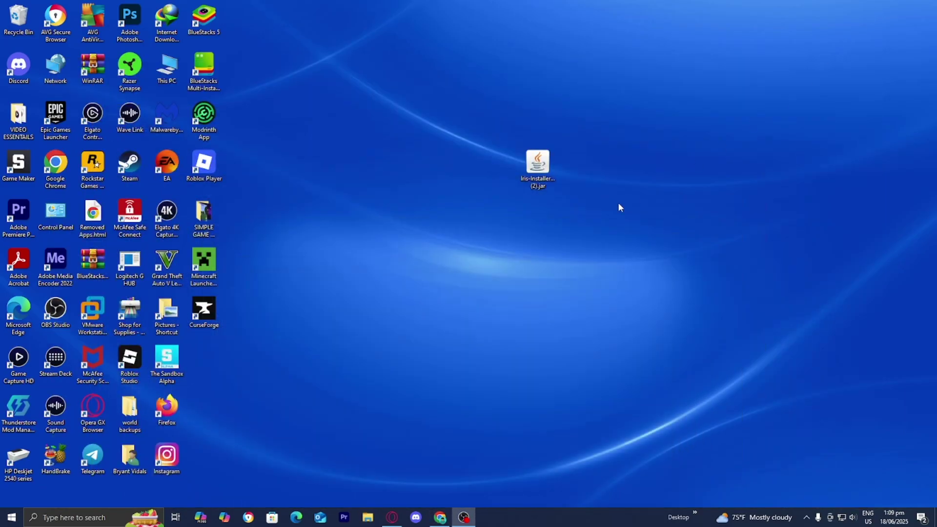
left_click_drag(537, 164, 501, 212)
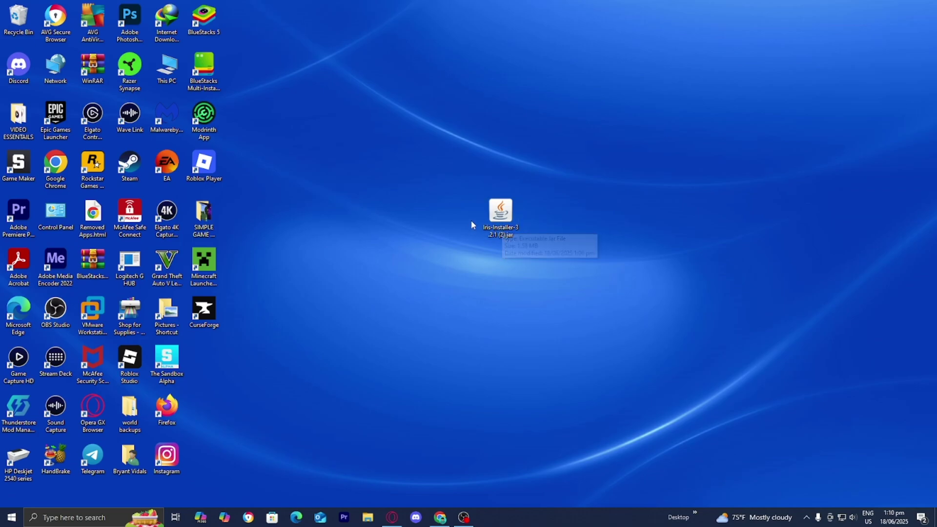
right_click(497, 223)
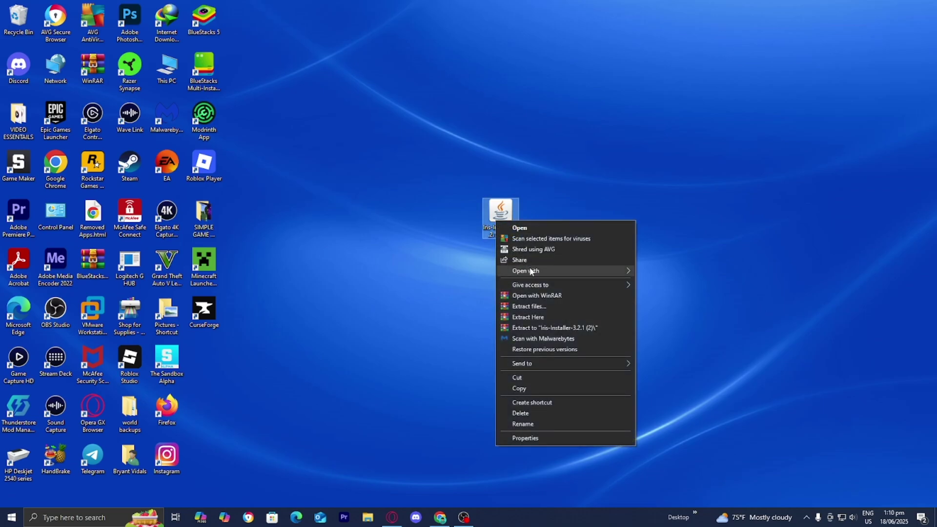
mouse_move(593, 274)
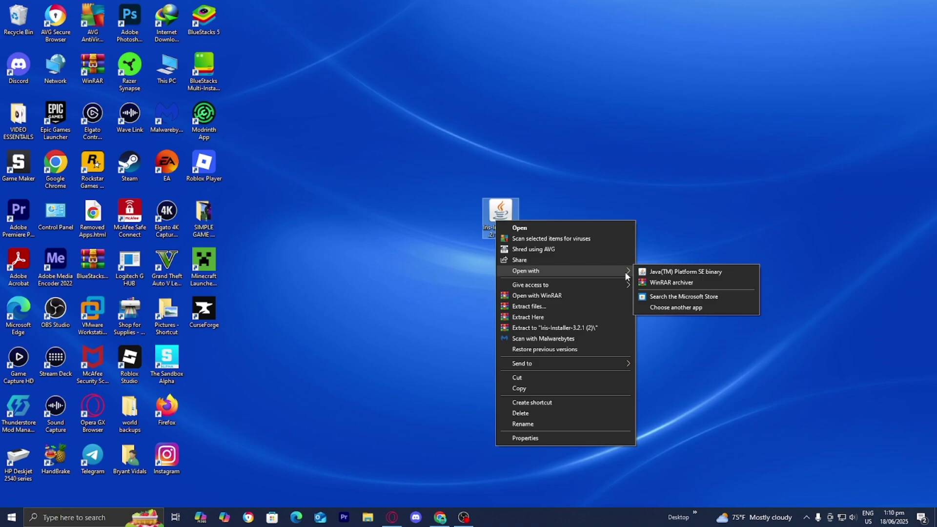
Run the Iris installer with Java, install Iris Only for 1.21.6, then start the Minecraft Launcher
left_click(673, 271)
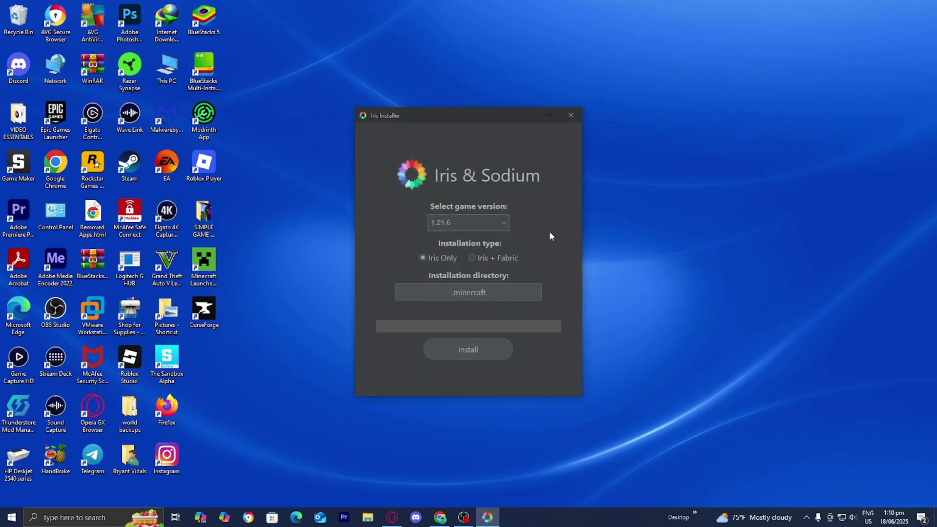
left_click(490, 227)
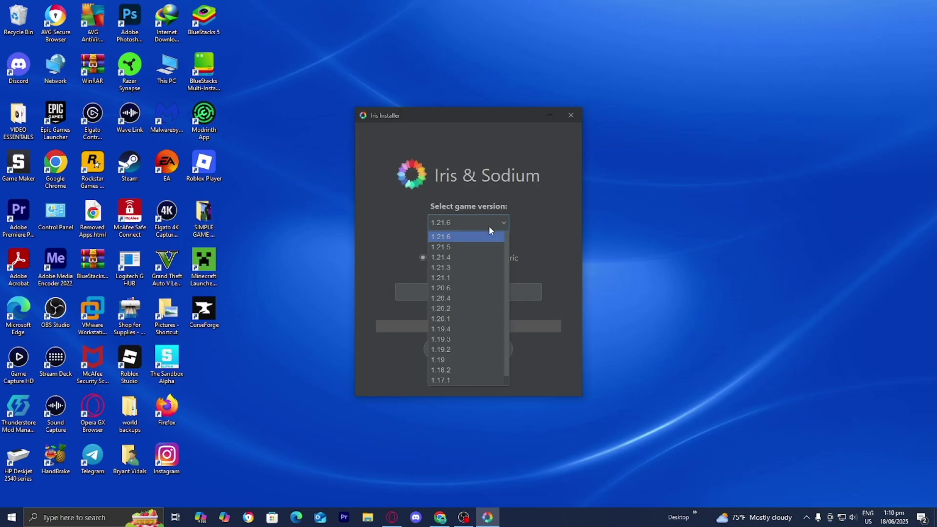
left_click(490, 227)
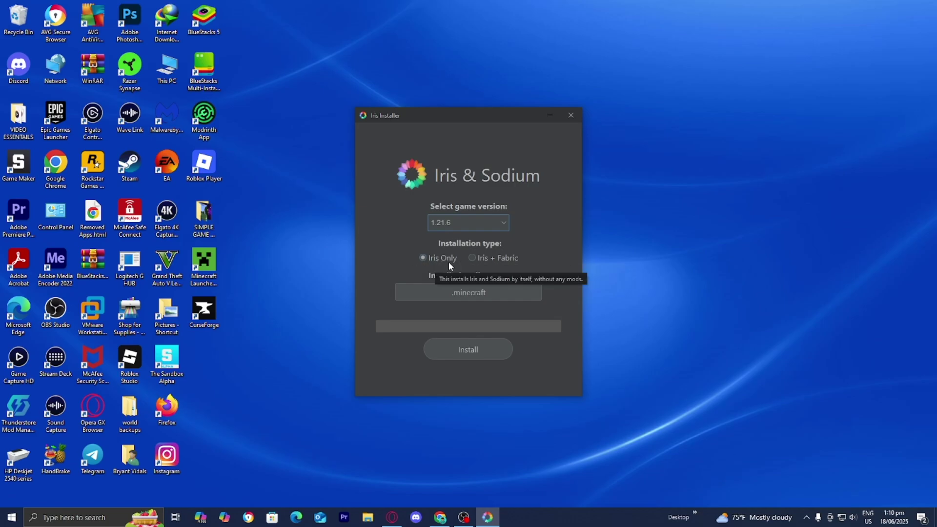
left_click(481, 354)
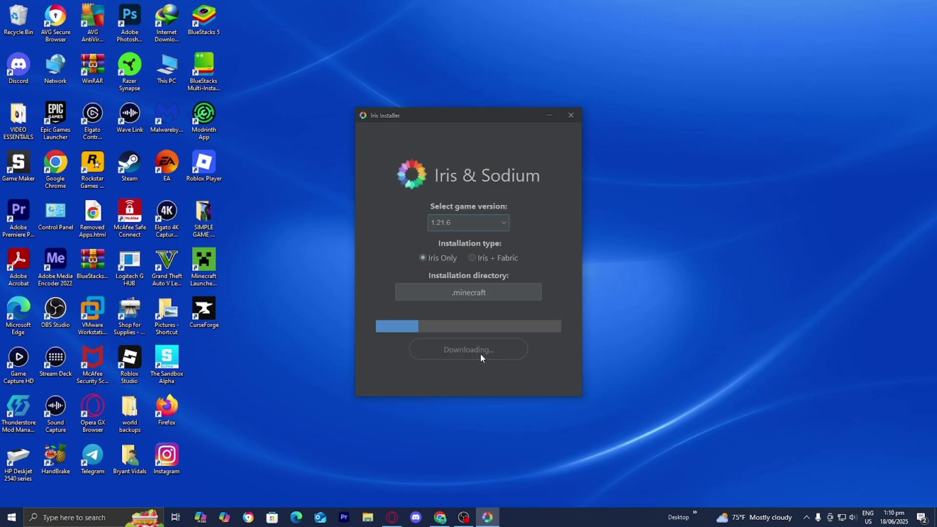
left_click(569, 115)
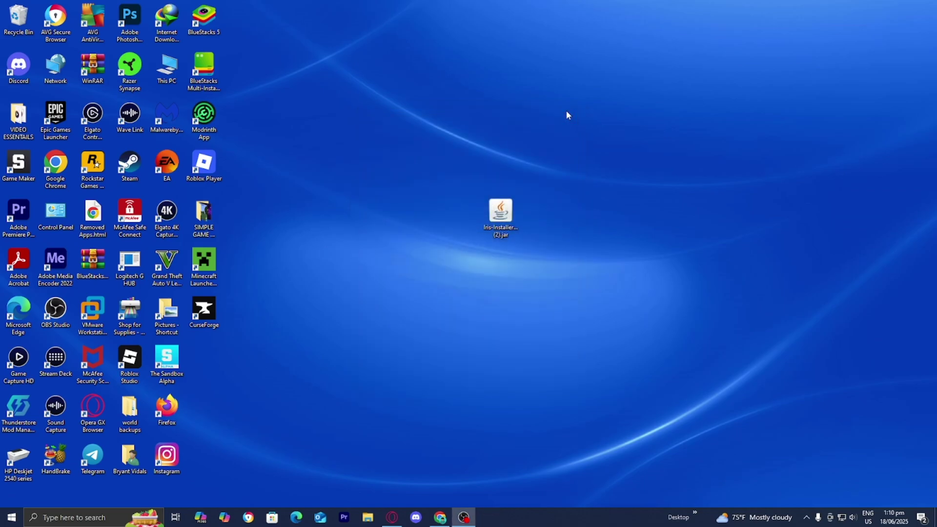
double_click(213, 272)
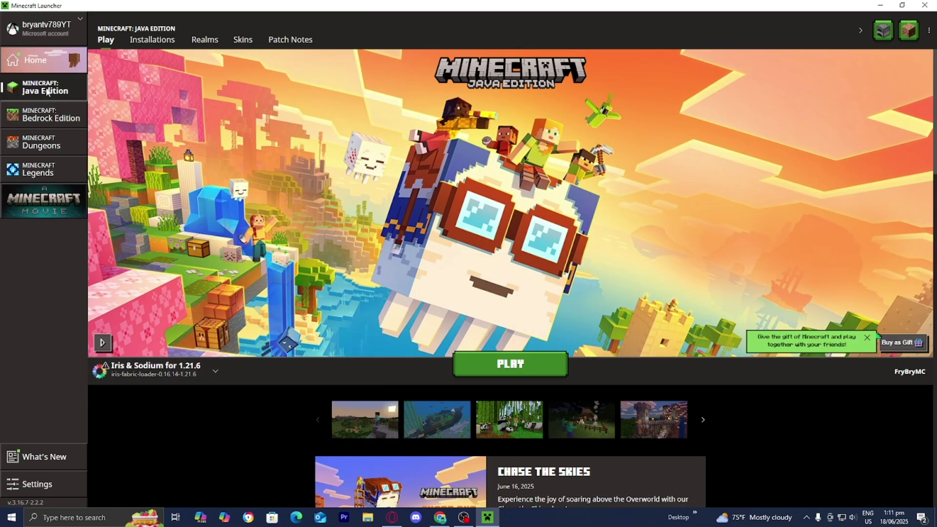
Show the launcher's Installations list with Iris & Sodium for 1.21.6 listed at the top
left_click(152, 43)
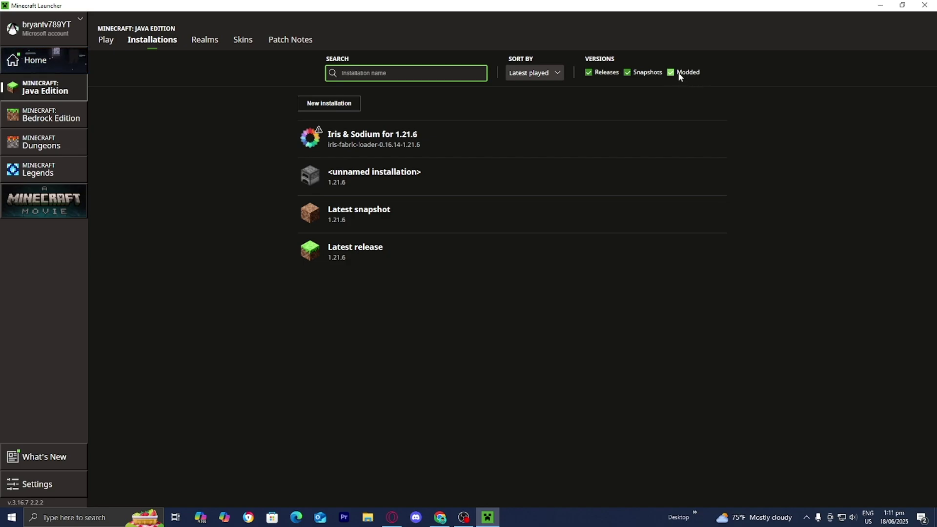
mouse_move(506, 144)
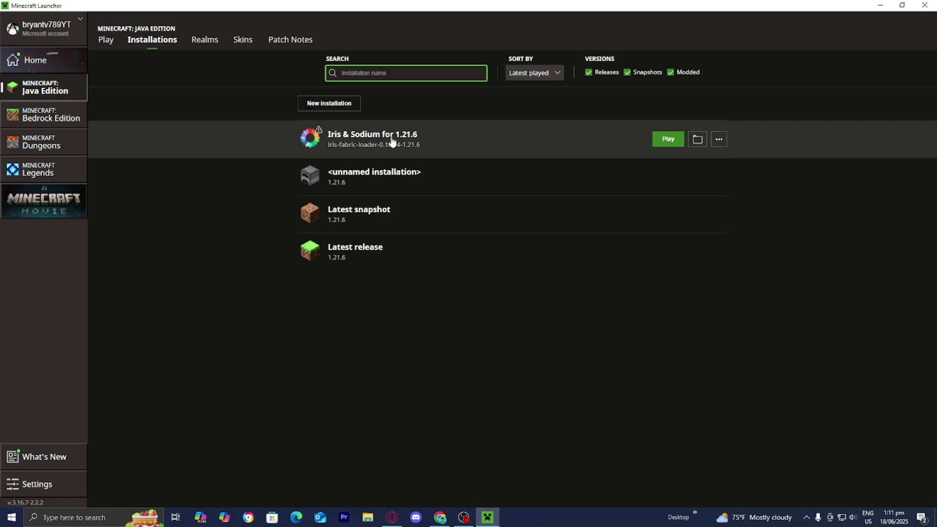
In the Iris tutorial article, follow Step 7's SHADER DOWNLOAD link to Modrinth's Iris shaders
left_click(440, 518)
left_click(59, 10)
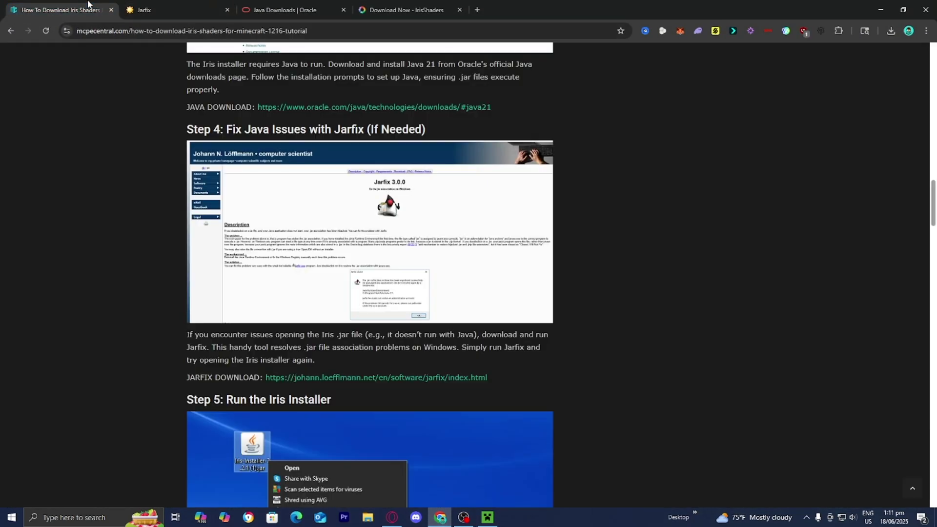
scroll(117, 258, "down", 15)
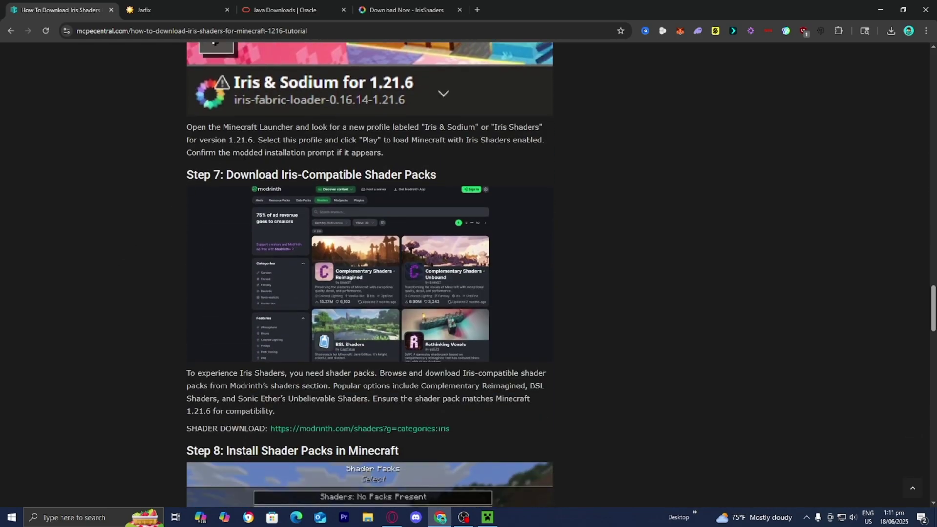
scroll(195, 185, "down", 2)
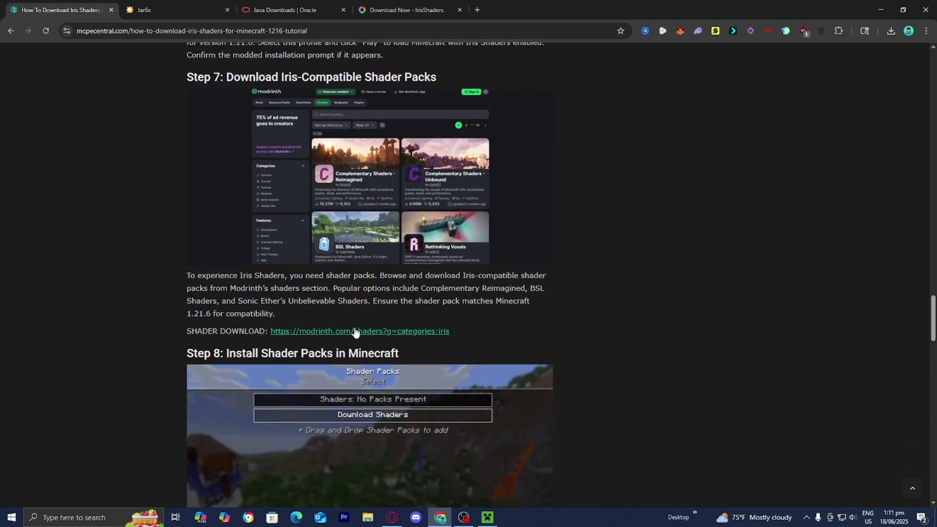
left_click(375, 331)
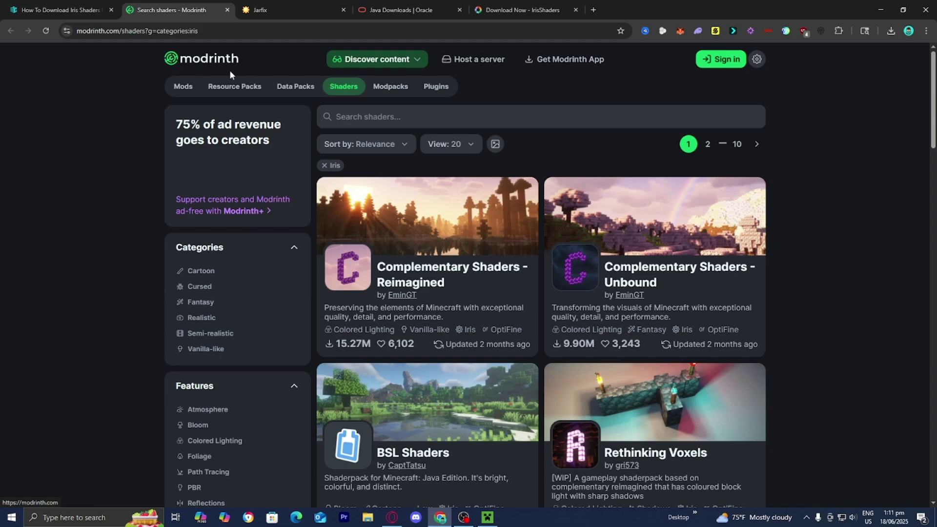
Browse the Iris shader results, including Complementary Shaders, and open the BSL Shaders project page
scroll(446, 230, "down", 4)
scroll(446, 230, "down", 2)
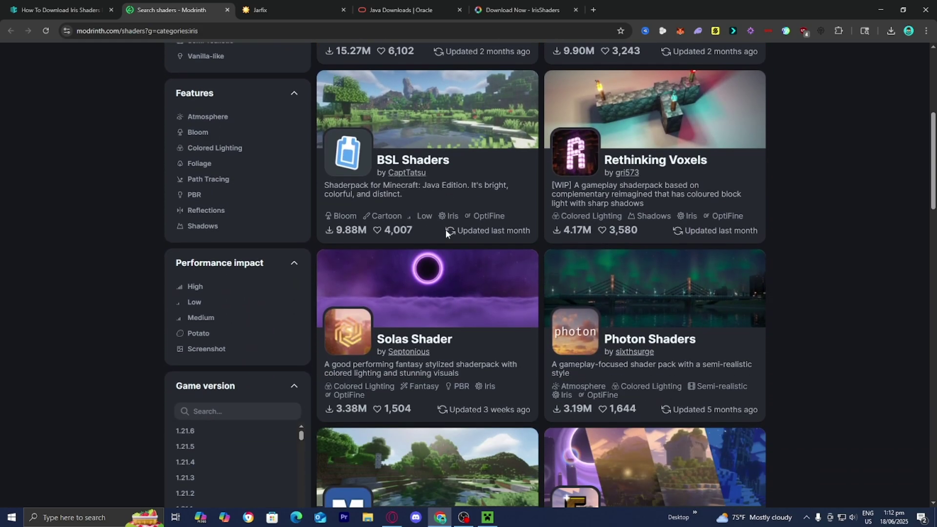
scroll(446, 229, "up", 3)
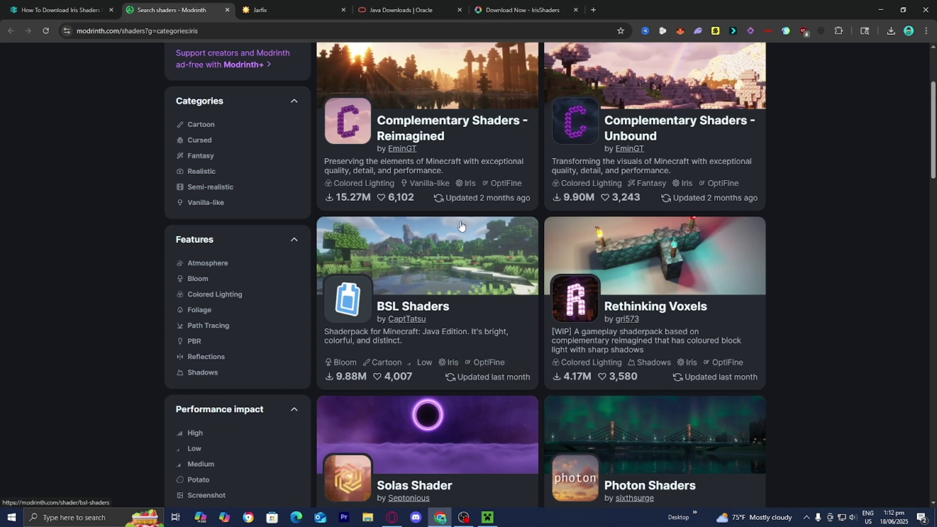
scroll(461, 225, "down", 4)
scroll(98, 313, "down", 7)
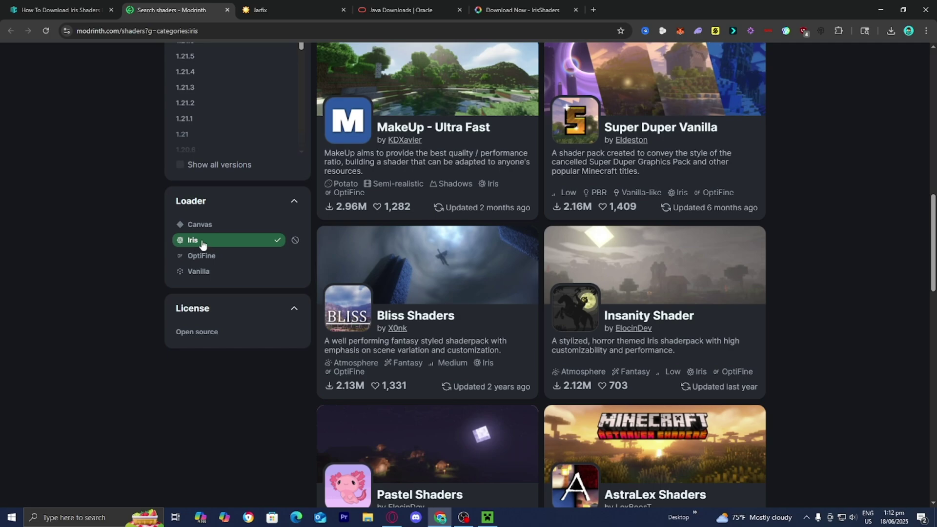
scroll(410, 244, "up", 10)
scroll(633, 238, "down", 10)
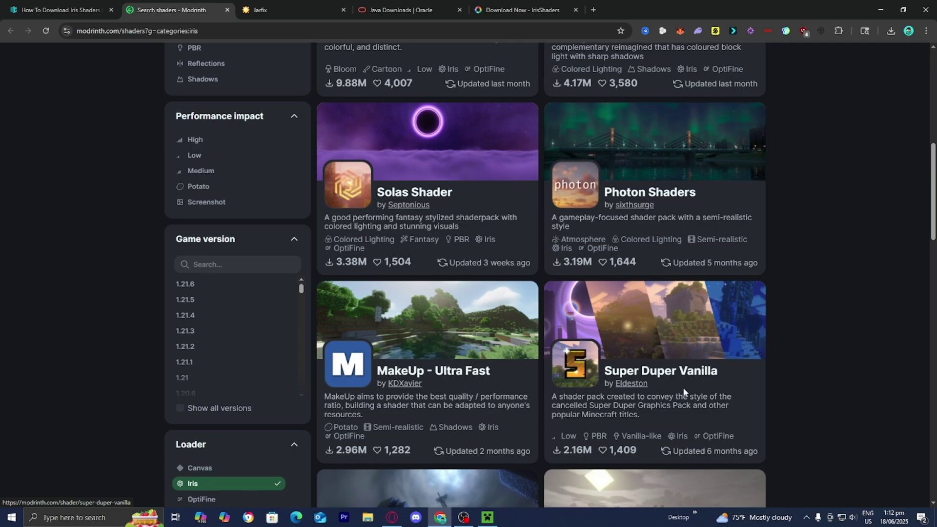
scroll(493, 366, "up", 6)
scroll(493, 360, "up", 8)
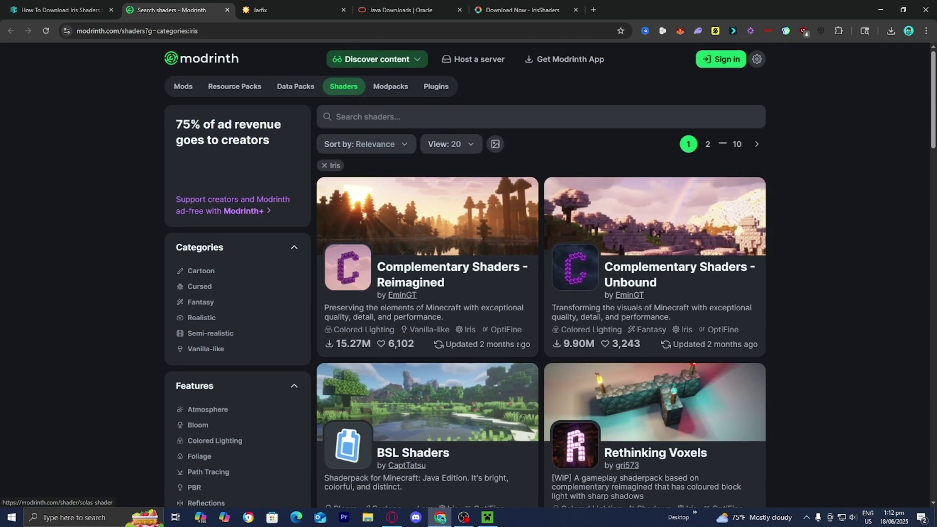
scroll(451, 375, "down", 1)
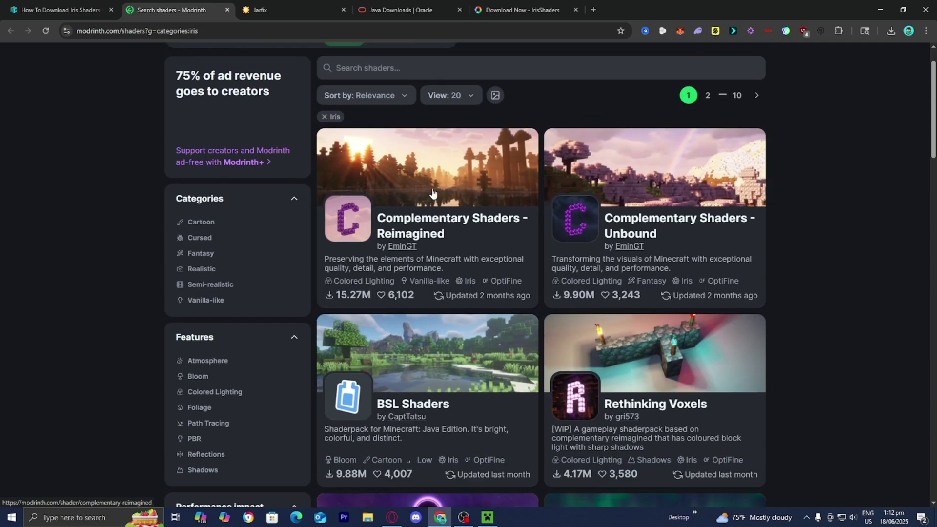
left_click(429, 371)
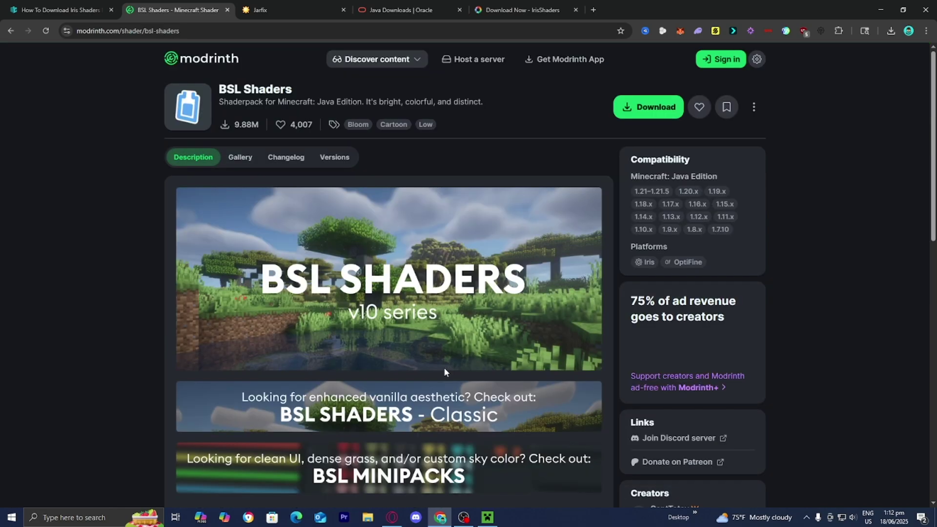
Download BSL Shaders version 10.0 as BSL_v10.0.zip from the Versions list
left_click(327, 160)
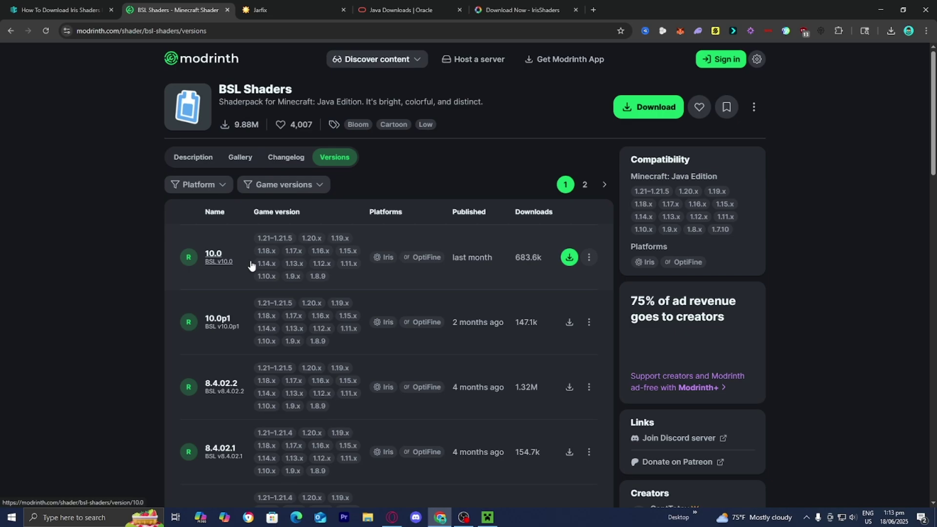
left_click(570, 258)
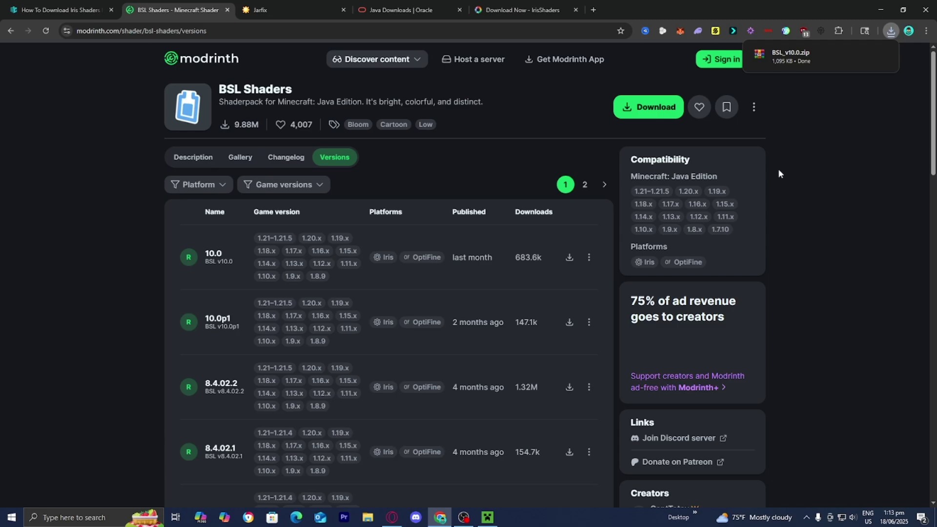
left_click_drag(783, 6, 800, 215)
left_click(807, 248)
Put BSL_v10.0.zip on the desktop and launch the Iris & Sodium for 1.21.6 profile
left_click_drag(734, 298, 426, 168)
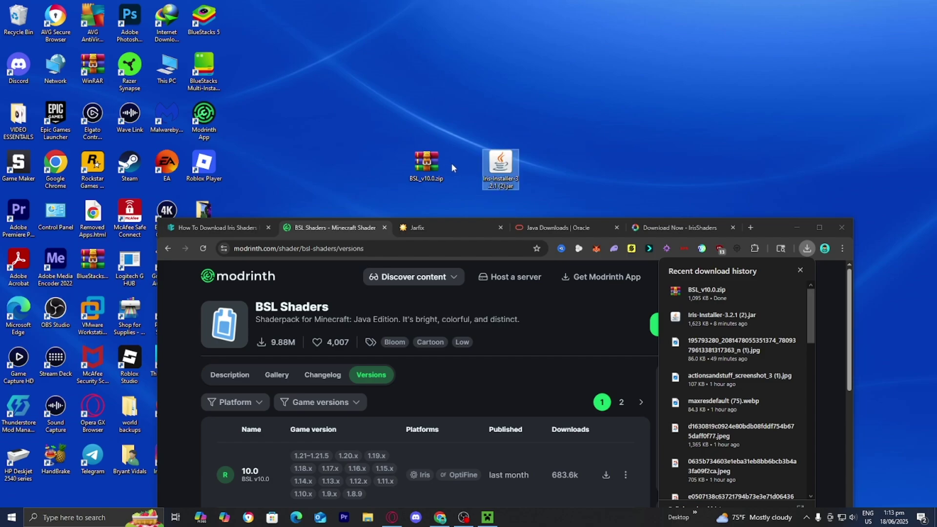
left_click(797, 227)
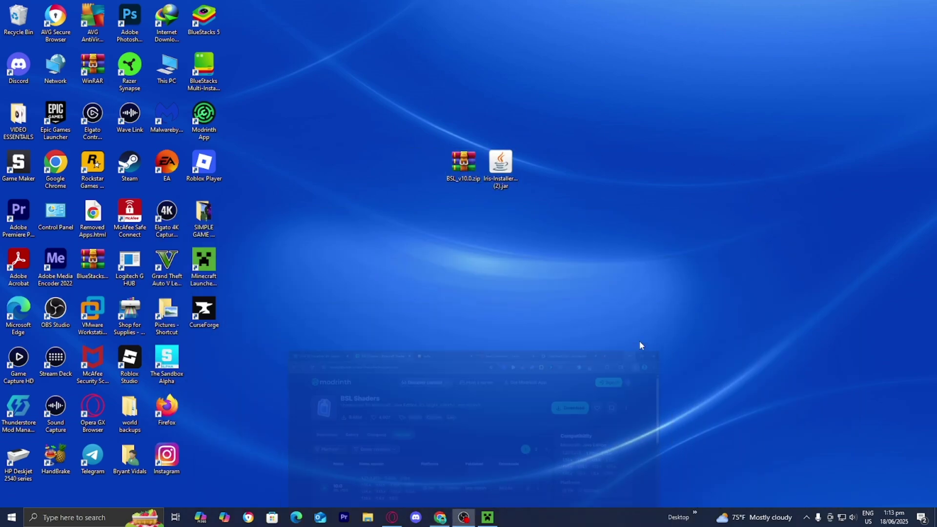
left_click(488, 516)
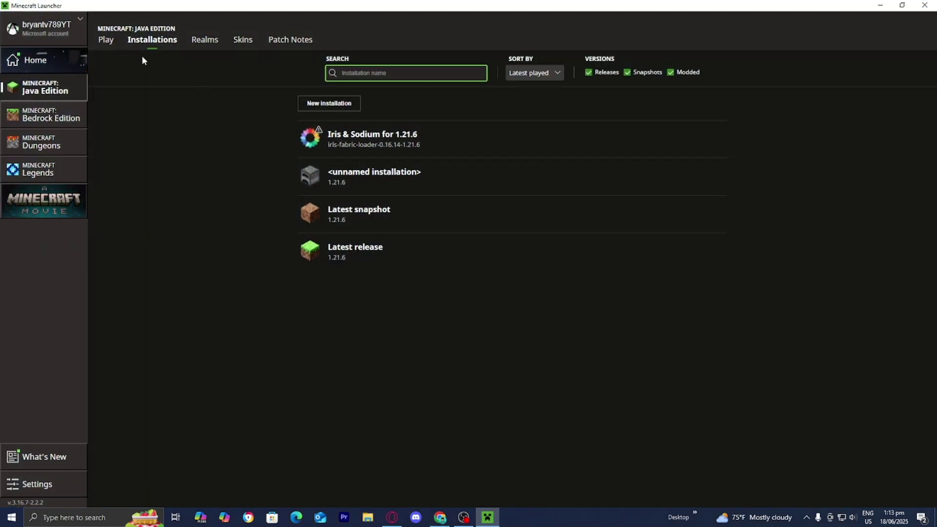
left_click(107, 41)
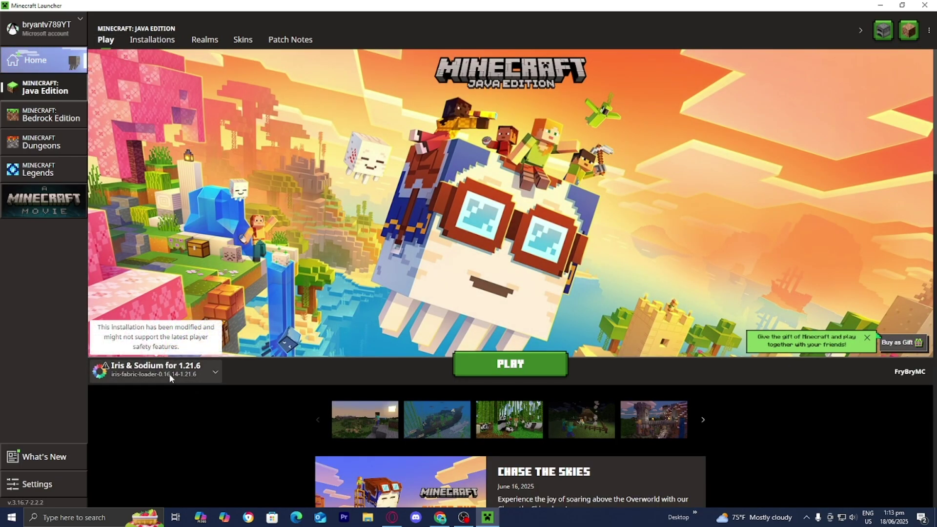
left_click(531, 375)
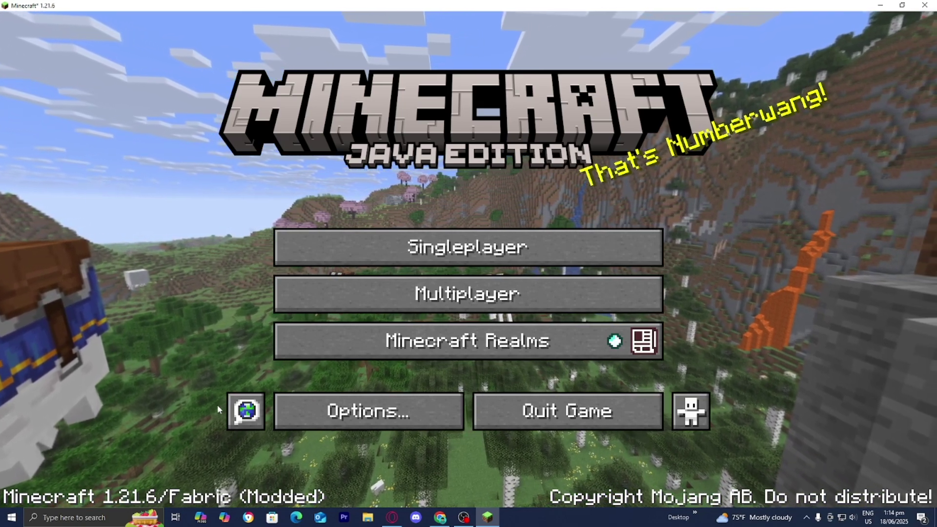
Go through Options and Video Settings to the empty Shader Packs screen
left_click(361, 412)
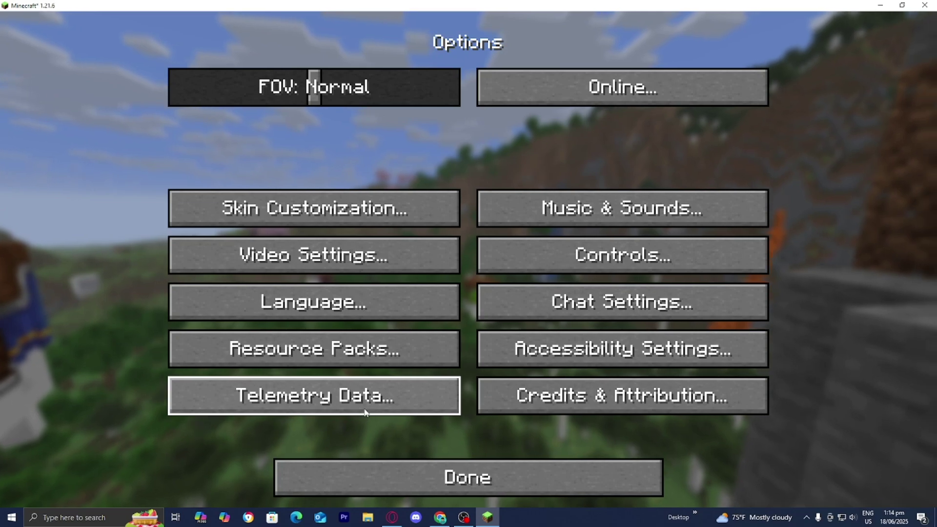
left_click(350, 264)
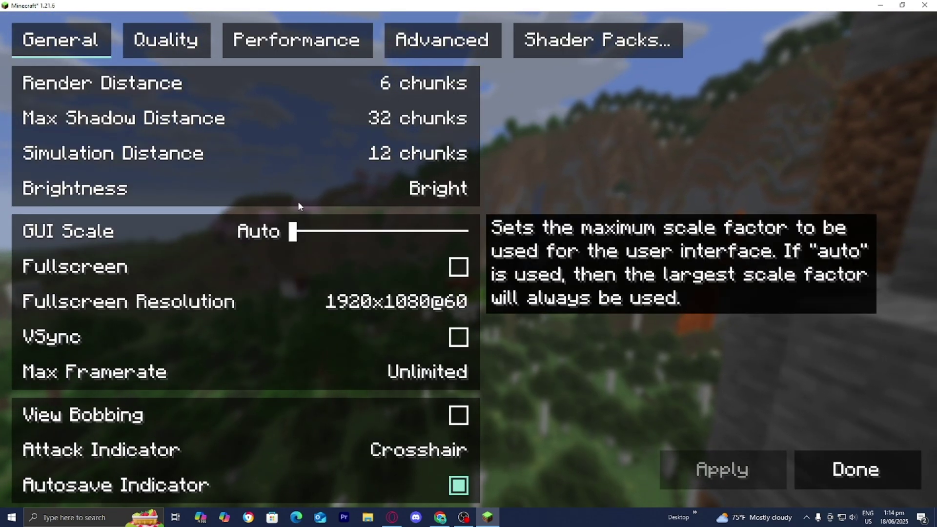
left_click(587, 42)
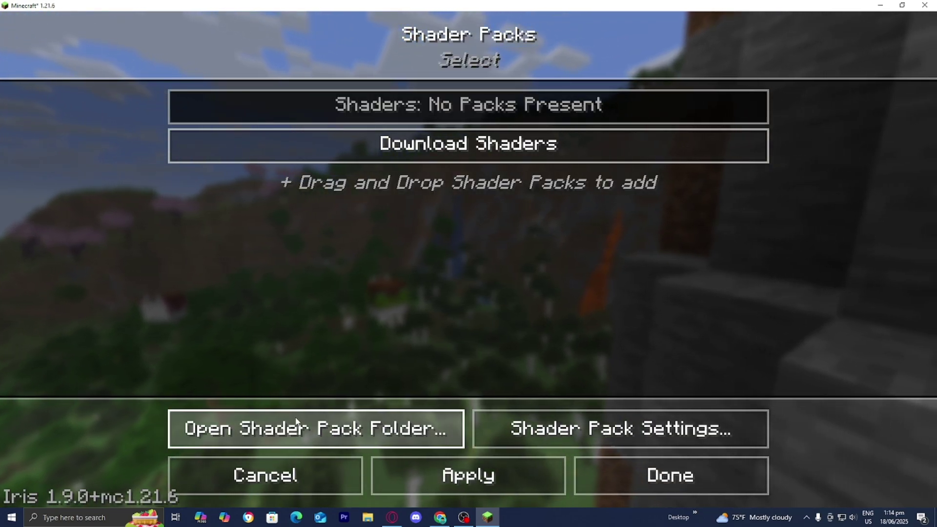
Move BSL_v10.0.zip from the desktop into the .minecraft shaderpacks folder, then close that folder
left_click(274, 424)
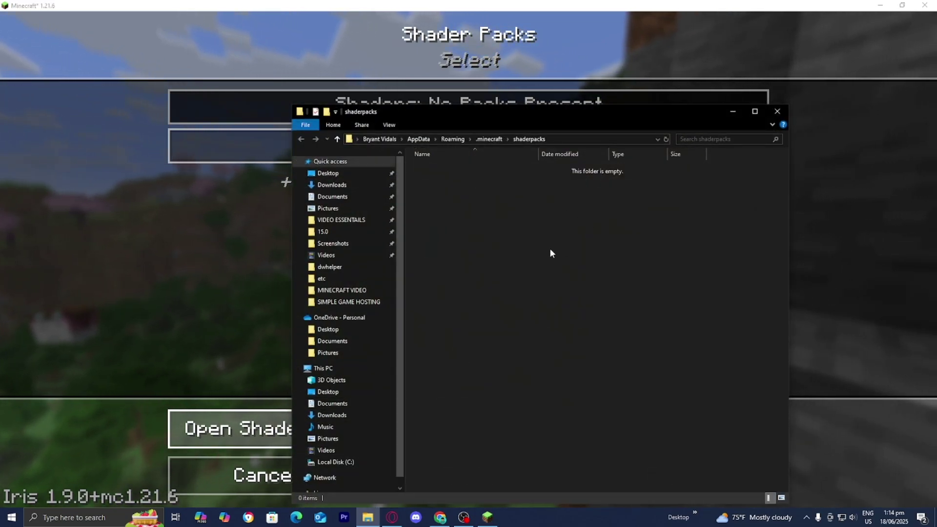
left_click(880, 5)
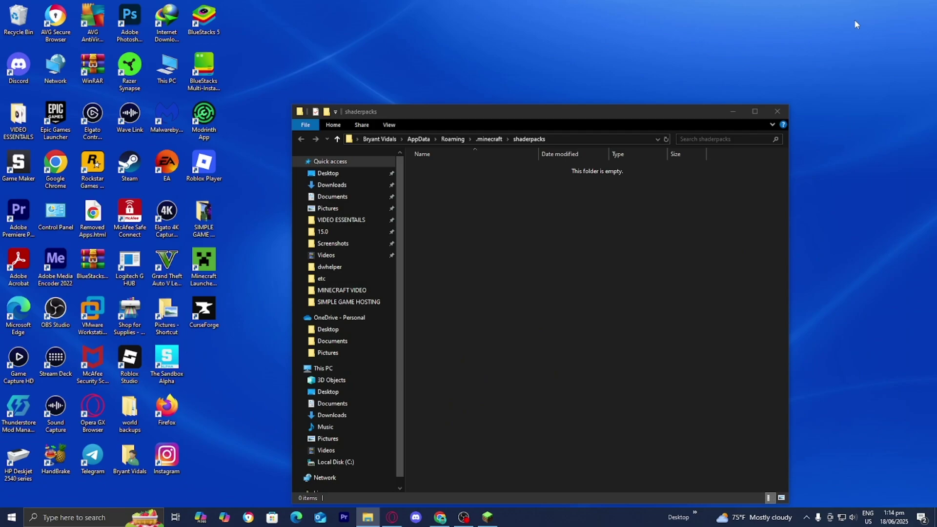
left_click_drag(635, 113, 503, 219)
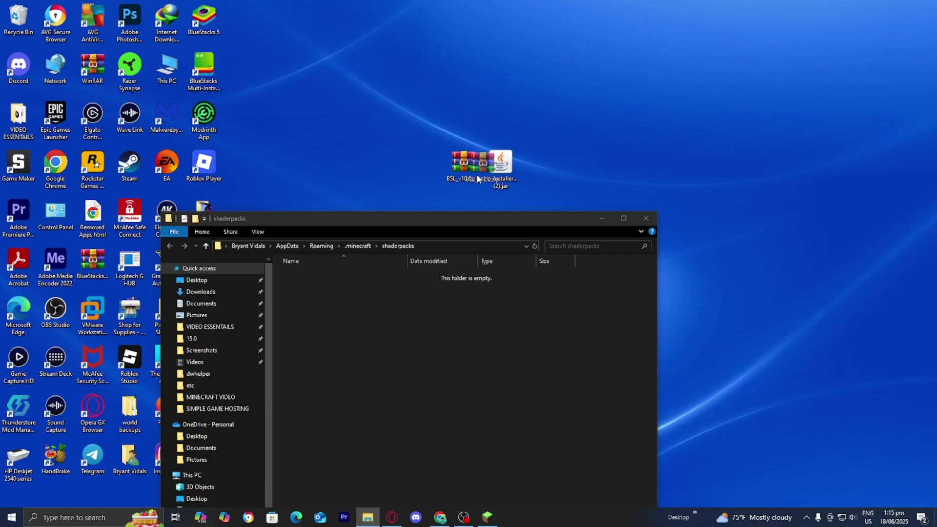
left_click_drag(495, 199, 497, 223)
left_click_drag(486, 279, 450, 309)
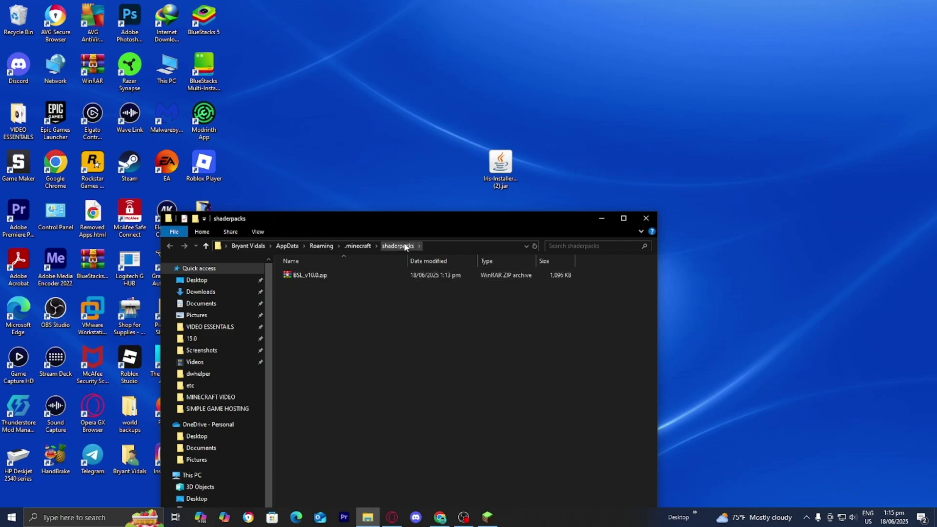
left_click(646, 218)
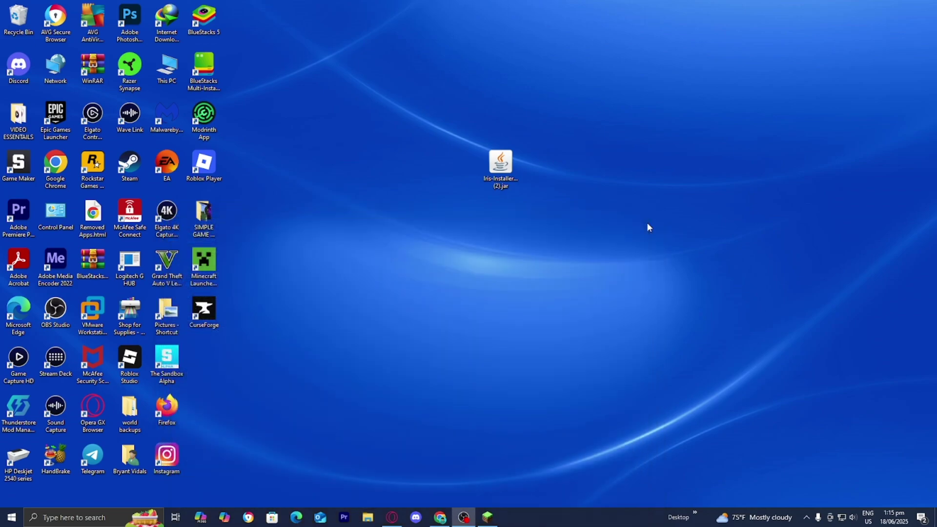
Select and apply the BSL_v10.0.zip shader pack
left_click(488, 518)
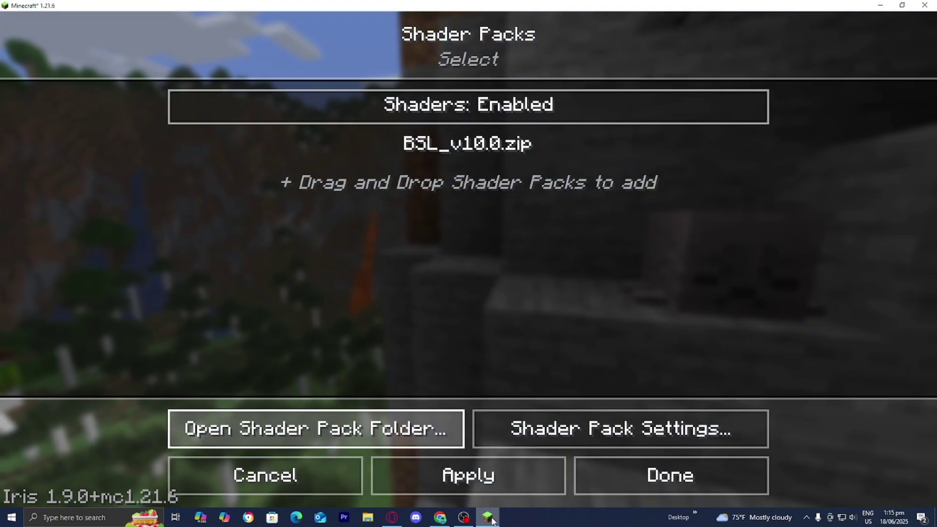
left_click(522, 154)
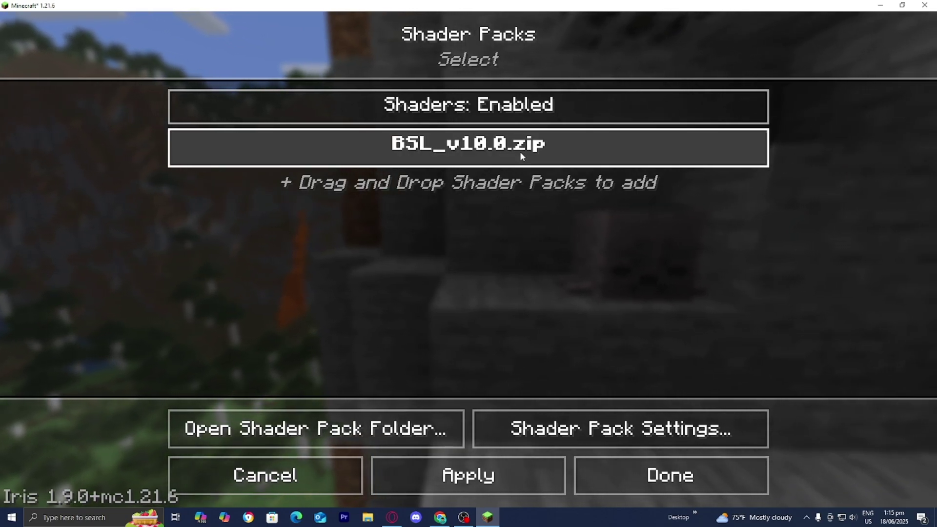
left_click(465, 489)
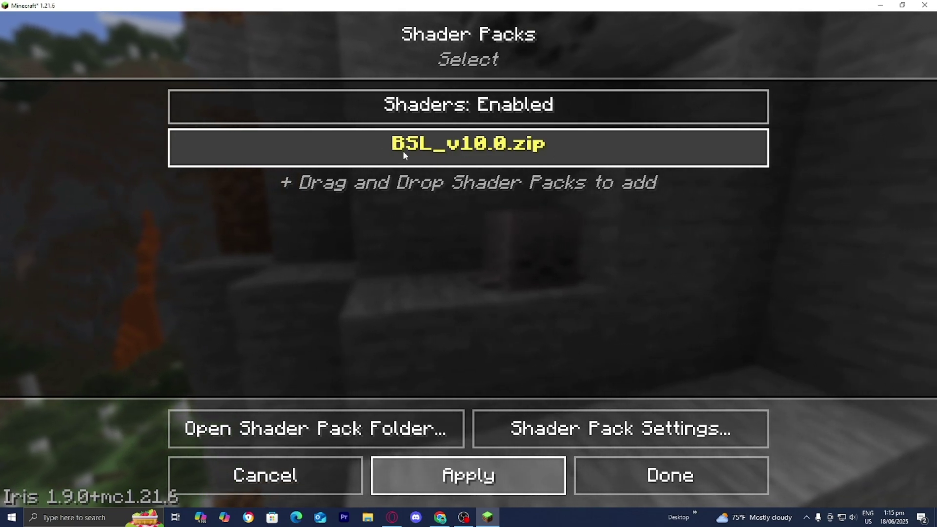
left_click(683, 480)
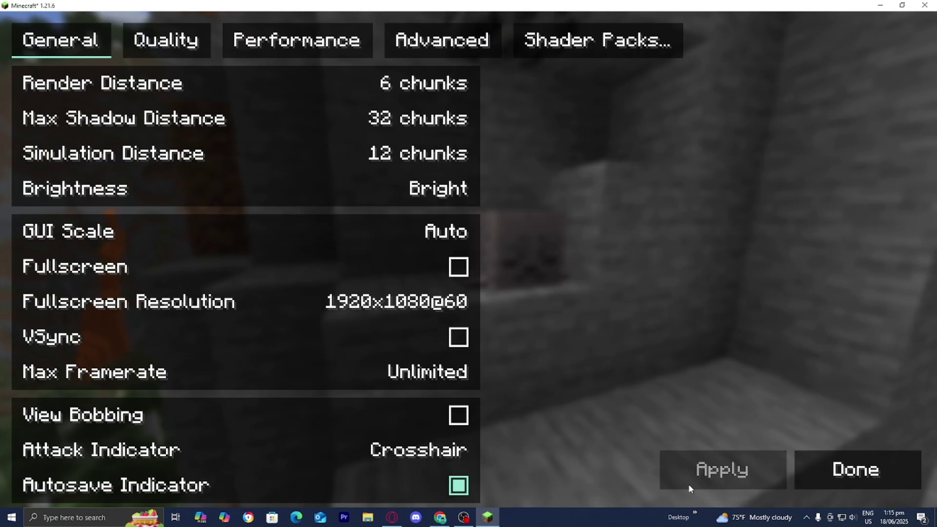
Return to the title screen and load the singleplayer world New World (7)
left_click(832, 468)
left_click(631, 475)
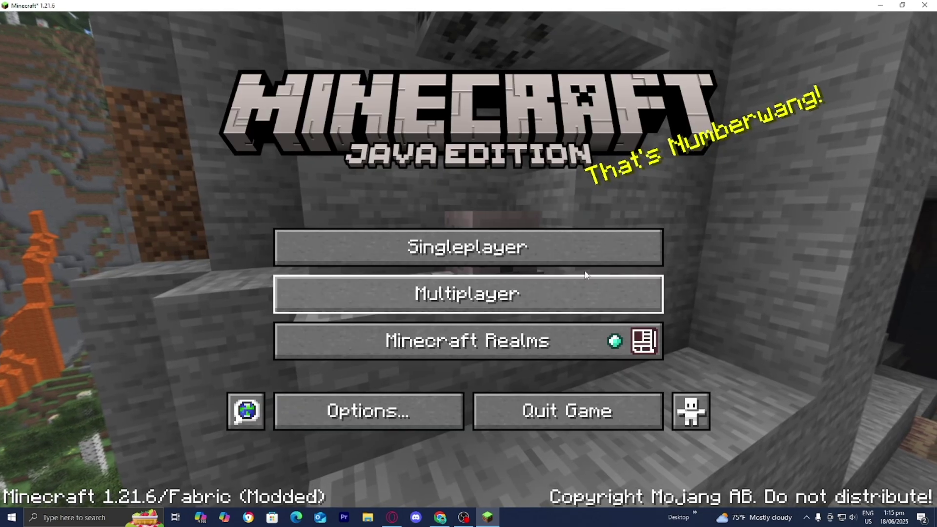
left_click(573, 253)
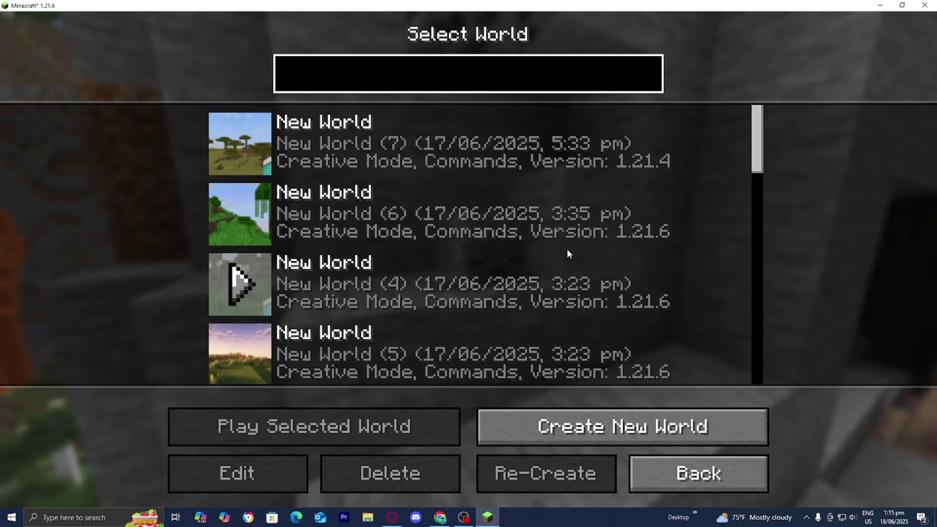
double_click(476, 162)
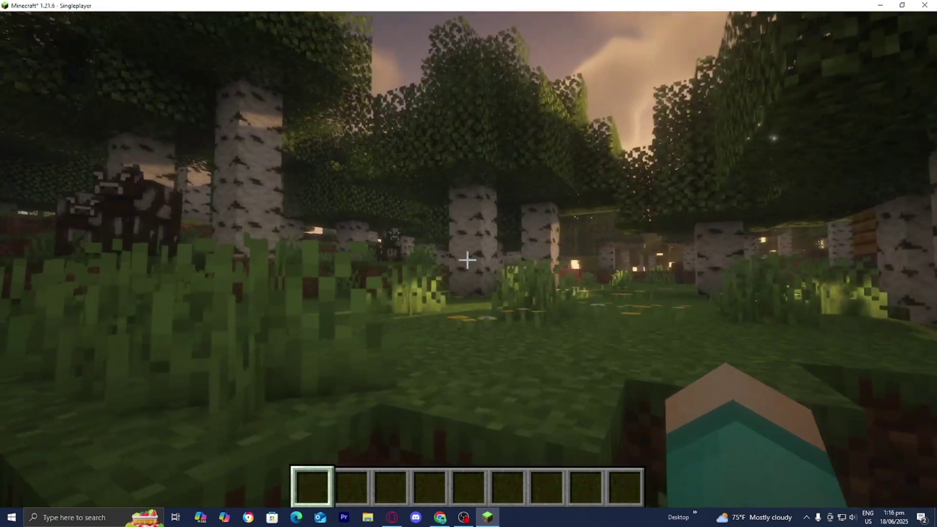
Walk forward under the birch canopy and out toward the sunset, passing a birch trunk
key("w")
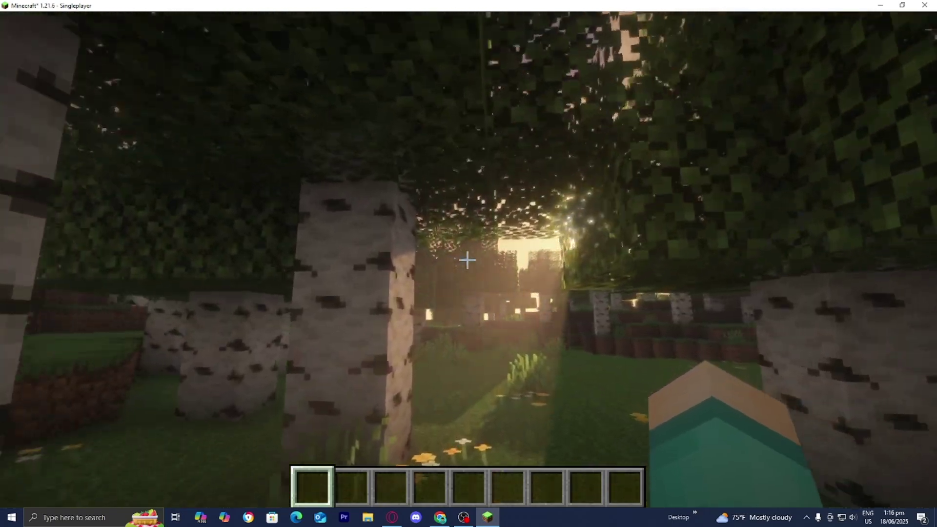
key("w")
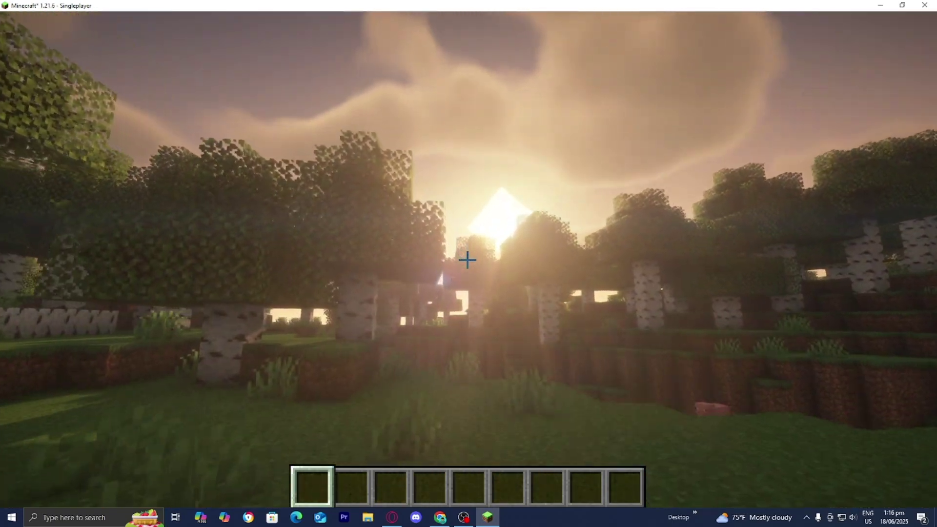
key("w")
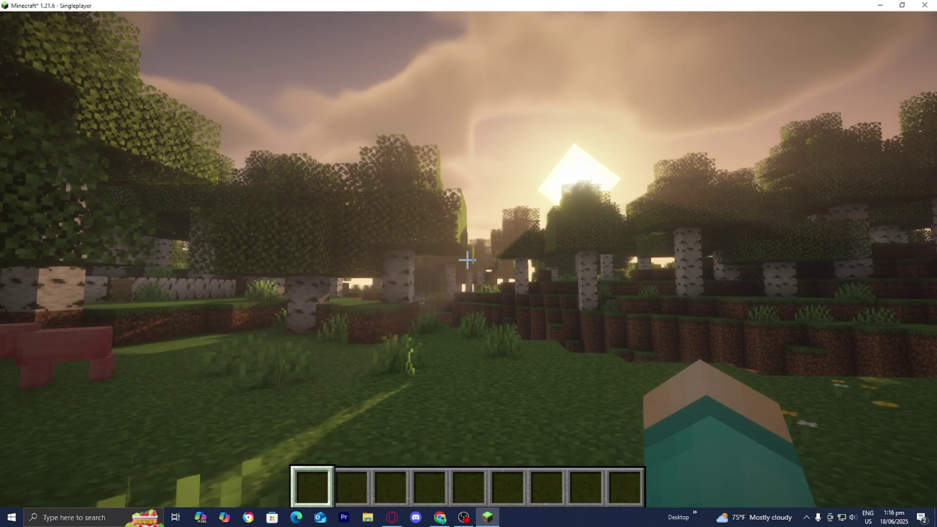
key("w")
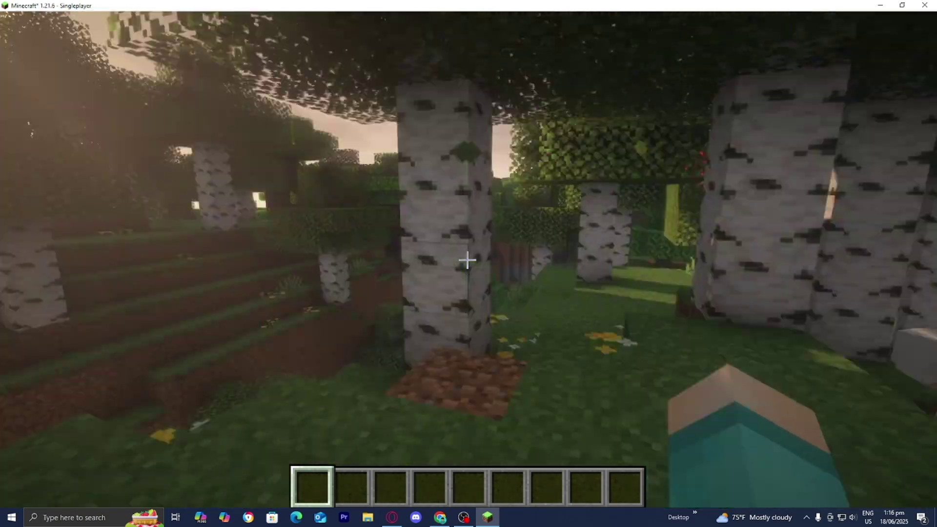
key("w")
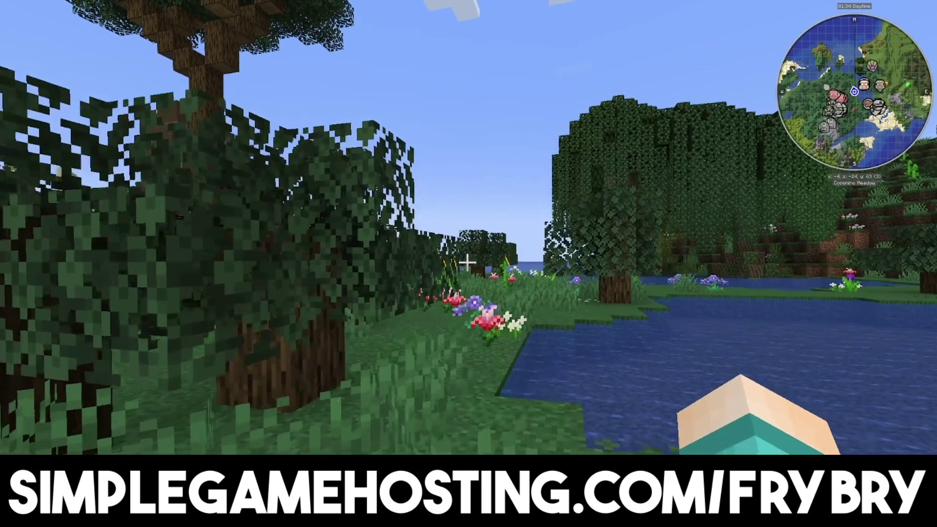
Walk through the BSL-shaded meadow and forest, then switch to third-person view behind the player
key("w")
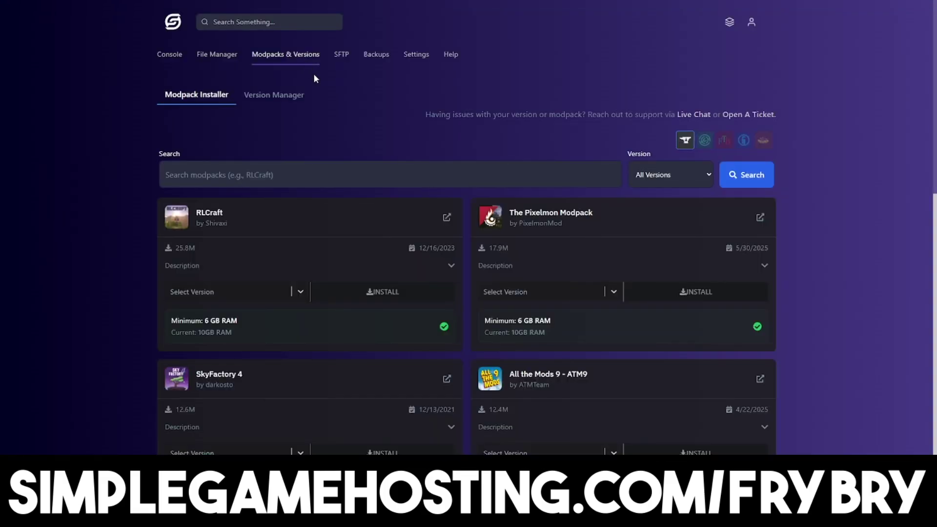
scroll(314, 78, "down", 1)
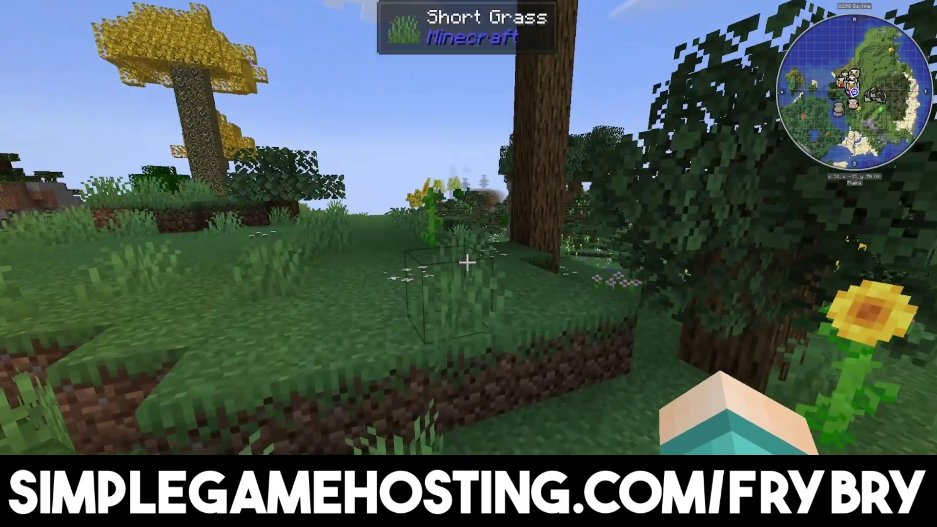
key("w")
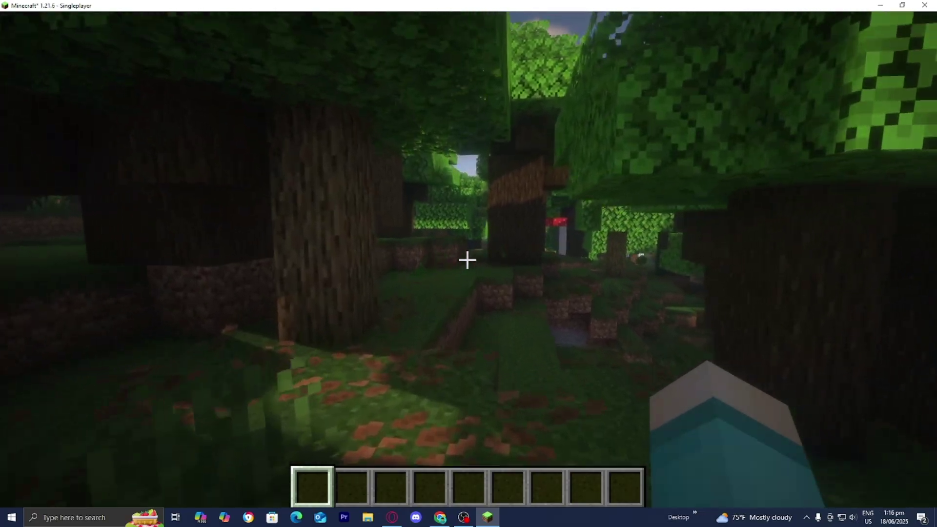
key("F5")
key("F5")
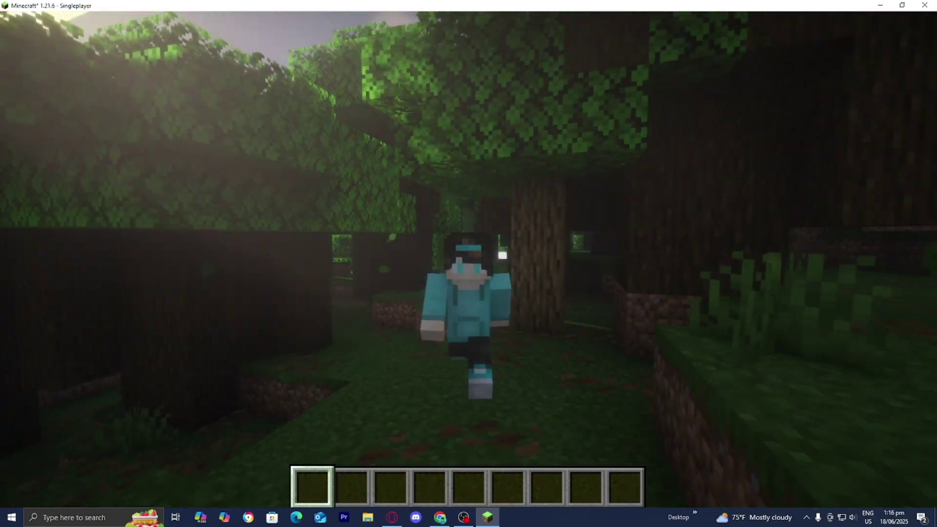